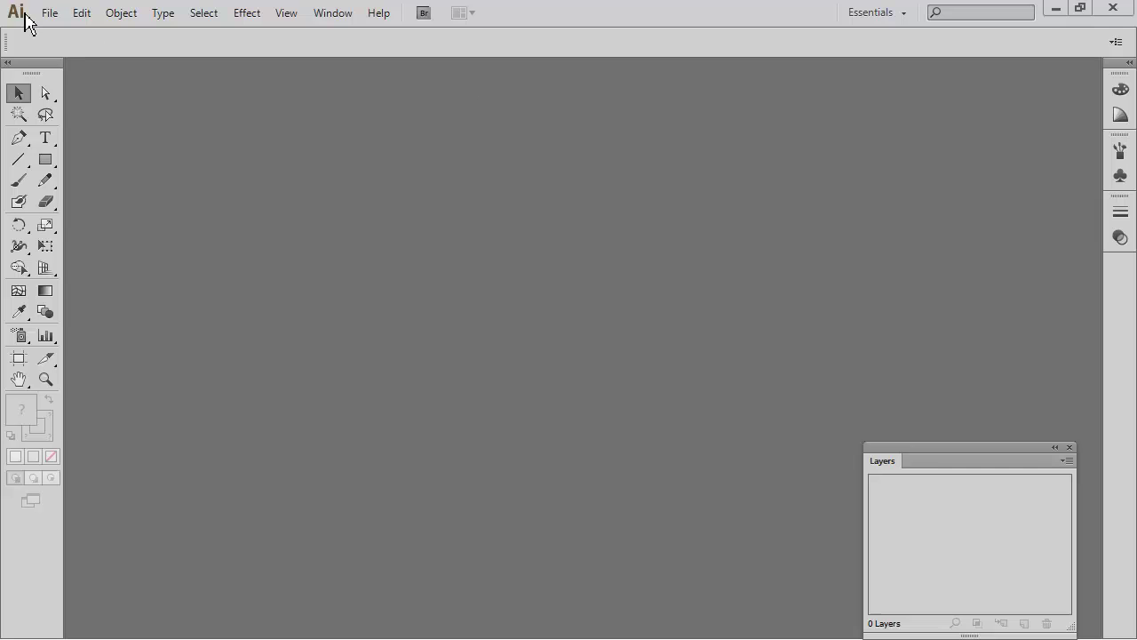
# - Create a new Web-profile document at 960 x 560 px with a single artboard
pyautogui.click(58, 17)
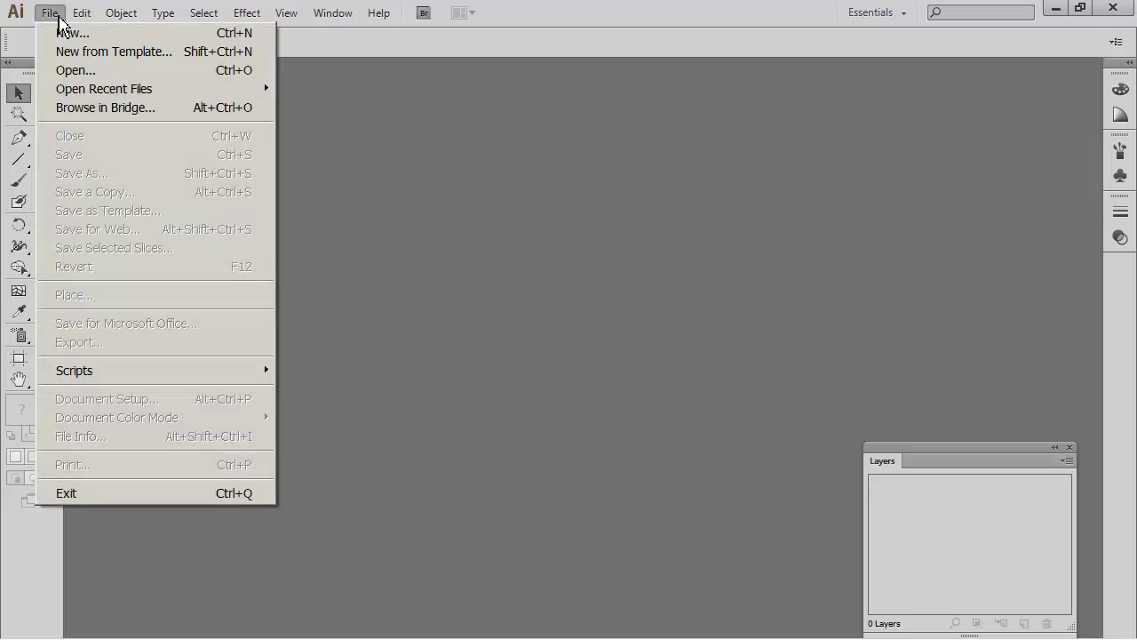
pyautogui.click(67, 40)
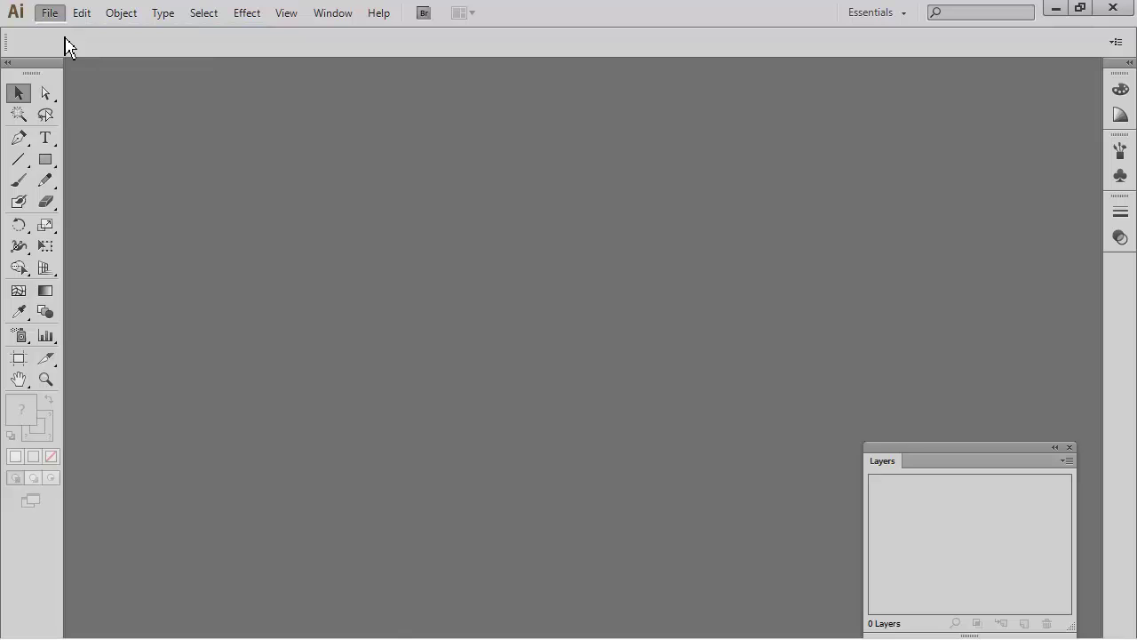
pyautogui.moveTo(465, 240); pyautogui.dragTo(252, 189)
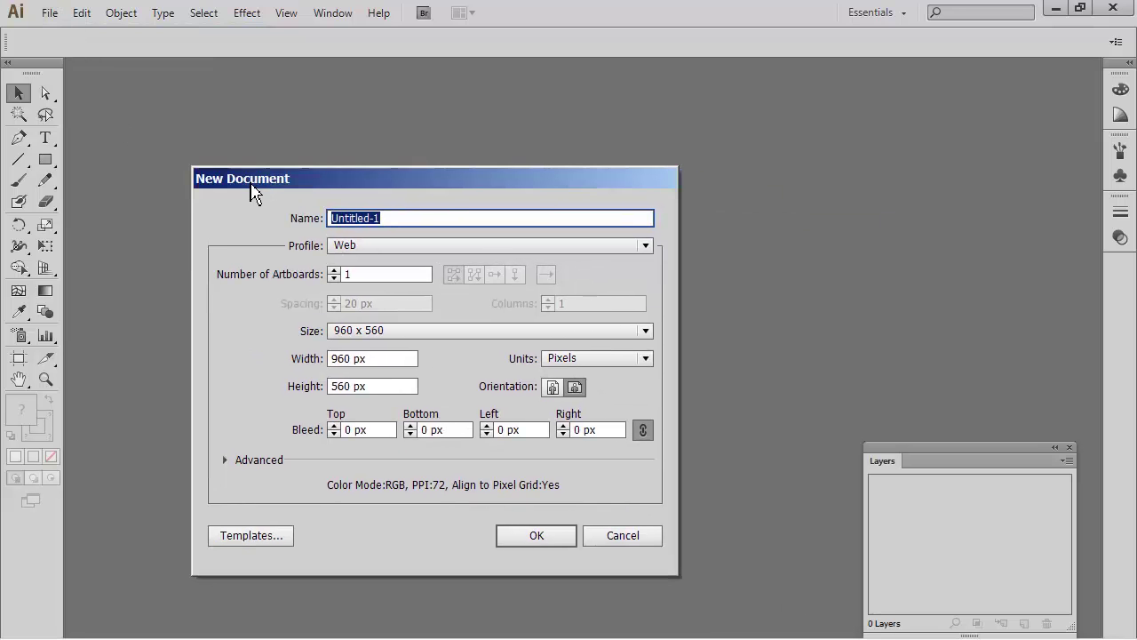
pyautogui.click(536, 537)
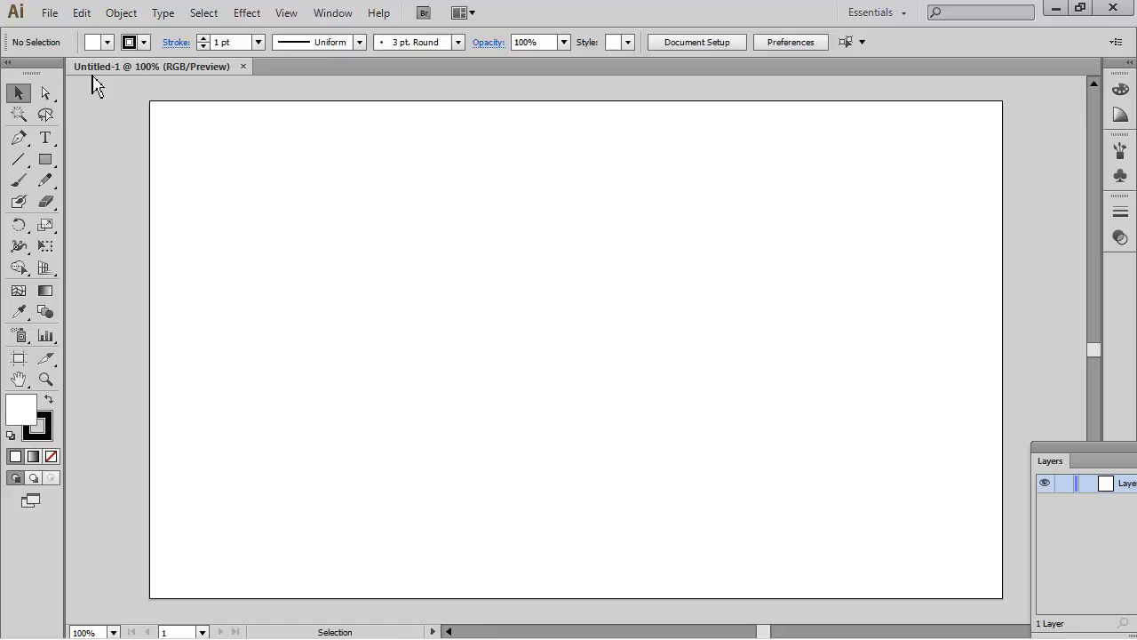
# - Set the fill to None and the stroke to RGB Red in the Control bar
pyautogui.click(106, 48)
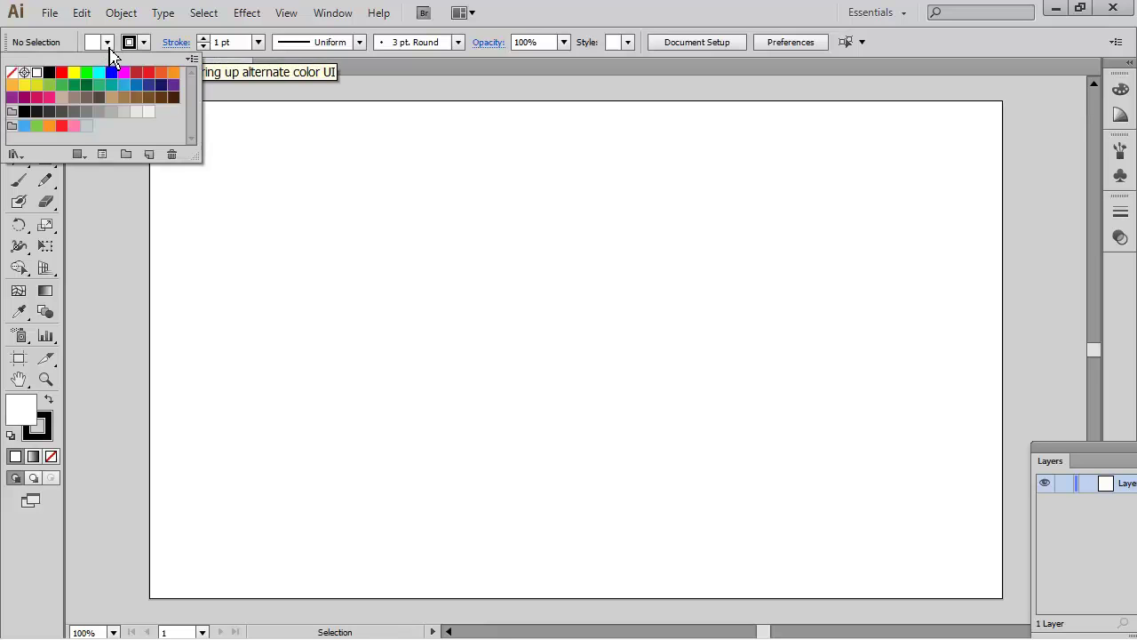
pyautogui.click(12, 73)
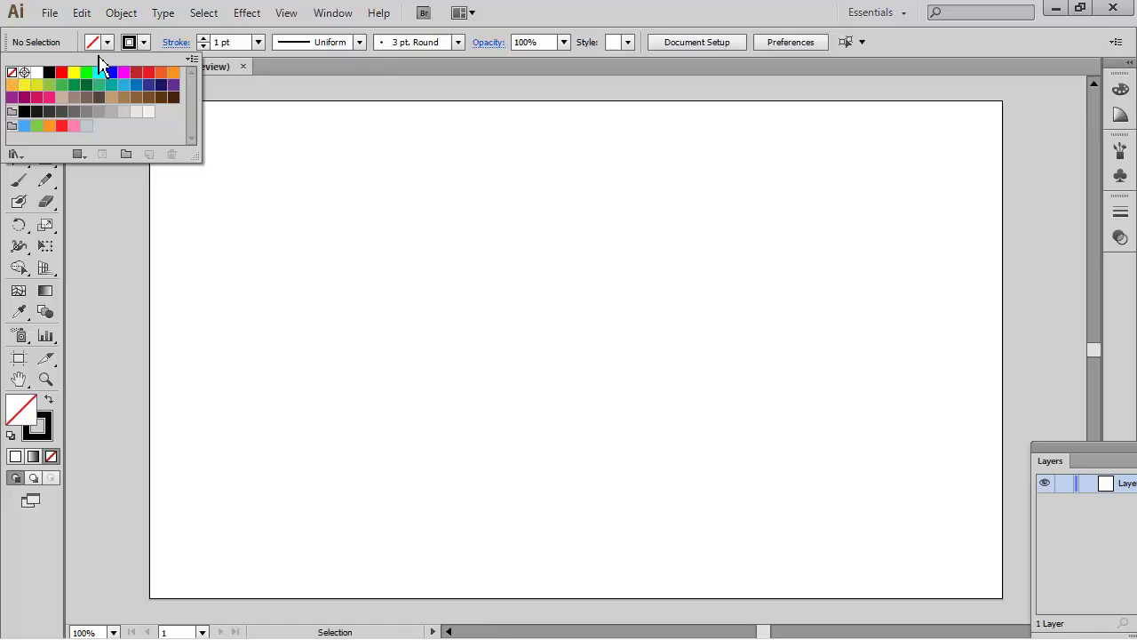
pyautogui.click(145, 43)
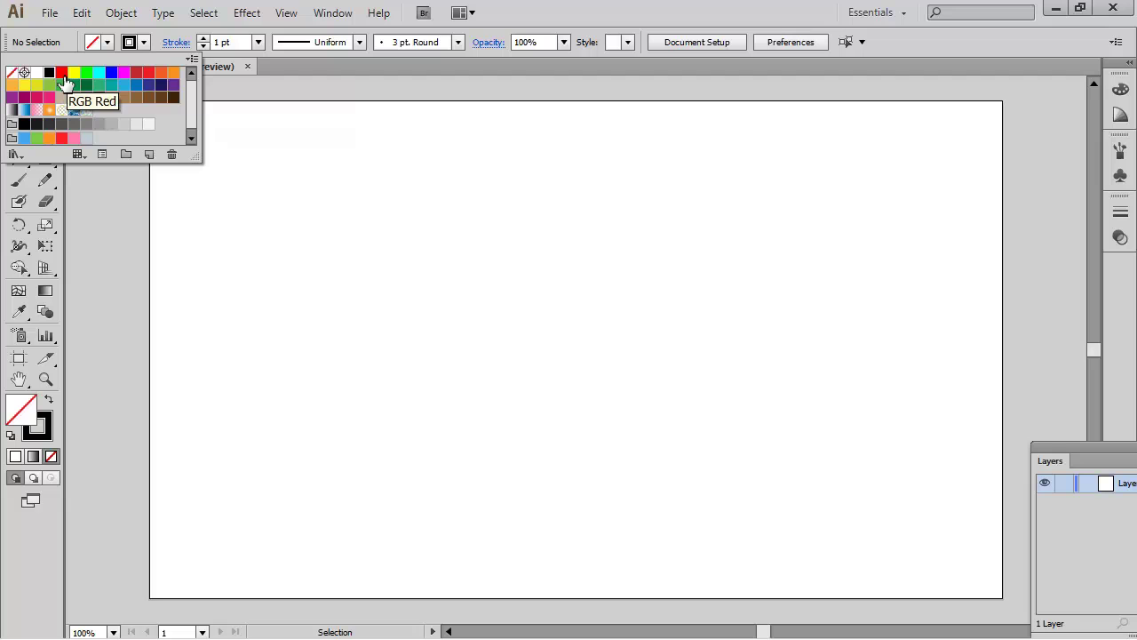
pyautogui.click(61, 73)
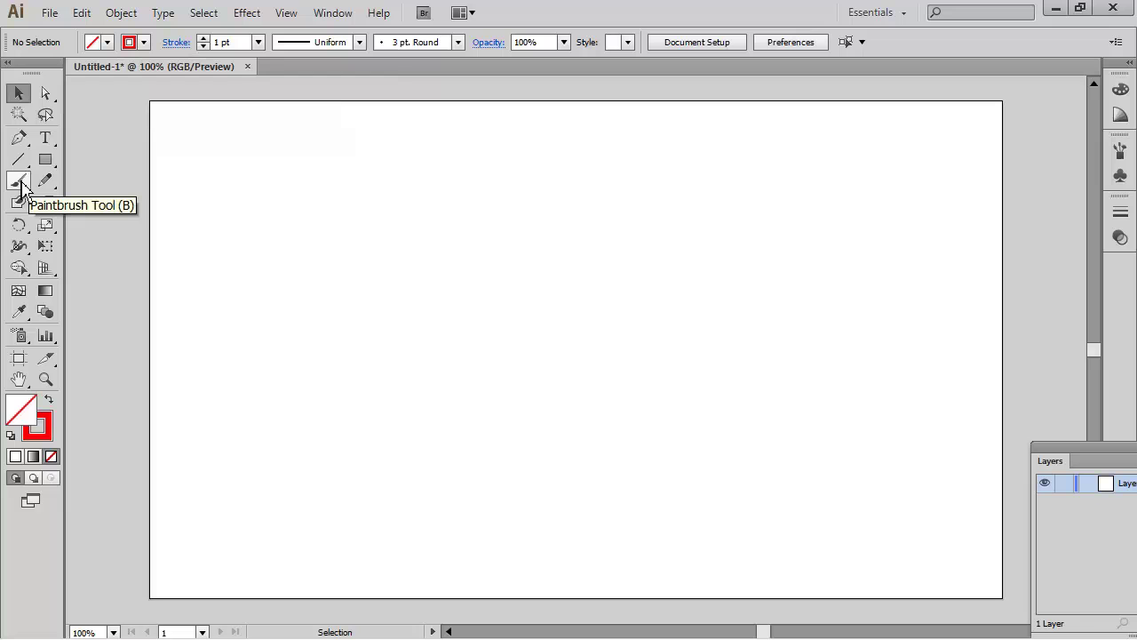
# - Paint a red freehand zigzag stroke across the artboard with the Paintbrush tool
pyautogui.click(19, 182)
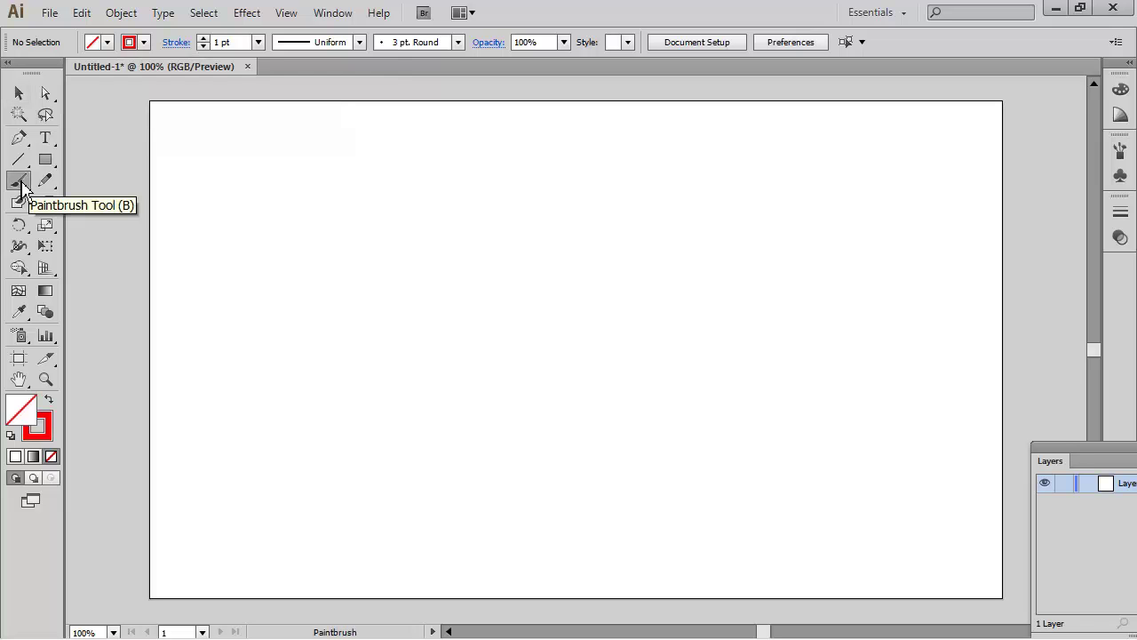
pyautogui.moveTo(214, 306)
pyautogui.mouseDown()
pyautogui.moveTo(223, 210)
pyautogui.moveTo(346, 304)
pyautogui.moveTo(416, 232)
pyautogui.moveTo(458, 268)
pyautogui.moveTo(540, 295)
pyautogui.moveTo(697, 280)
pyautogui.moveTo(738, 262)
pyautogui.moveTo(487, 381)
pyautogui.moveTo(376, 366)
pyautogui.moveTo(323, 405)
pyautogui.moveTo(479, 451)
pyautogui.mouseUp()
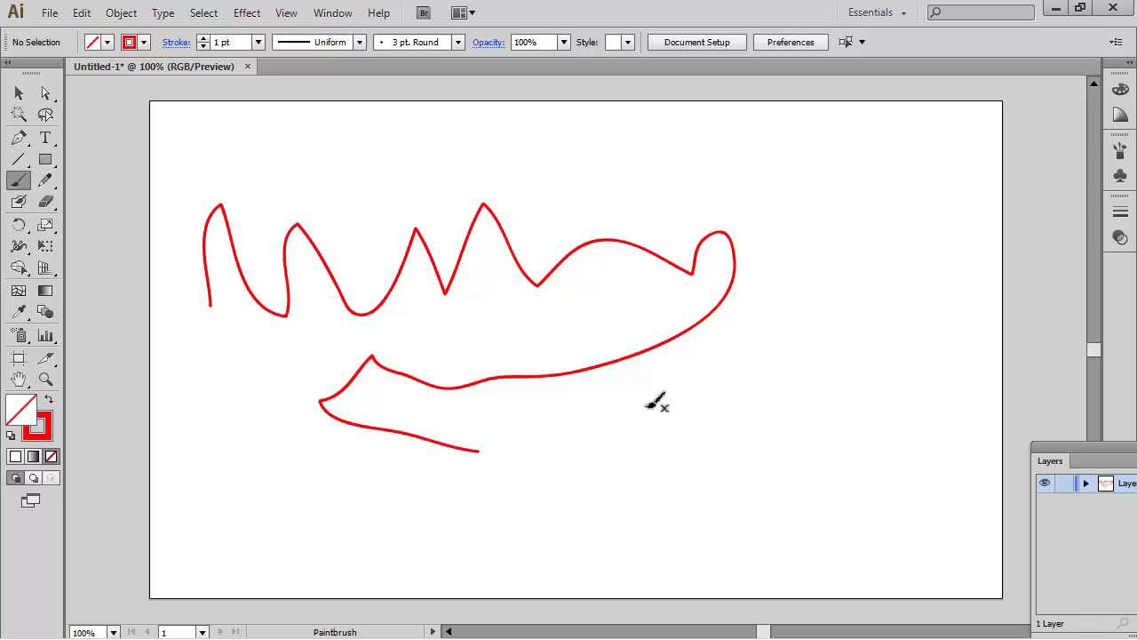
pyautogui.click(19, 93)
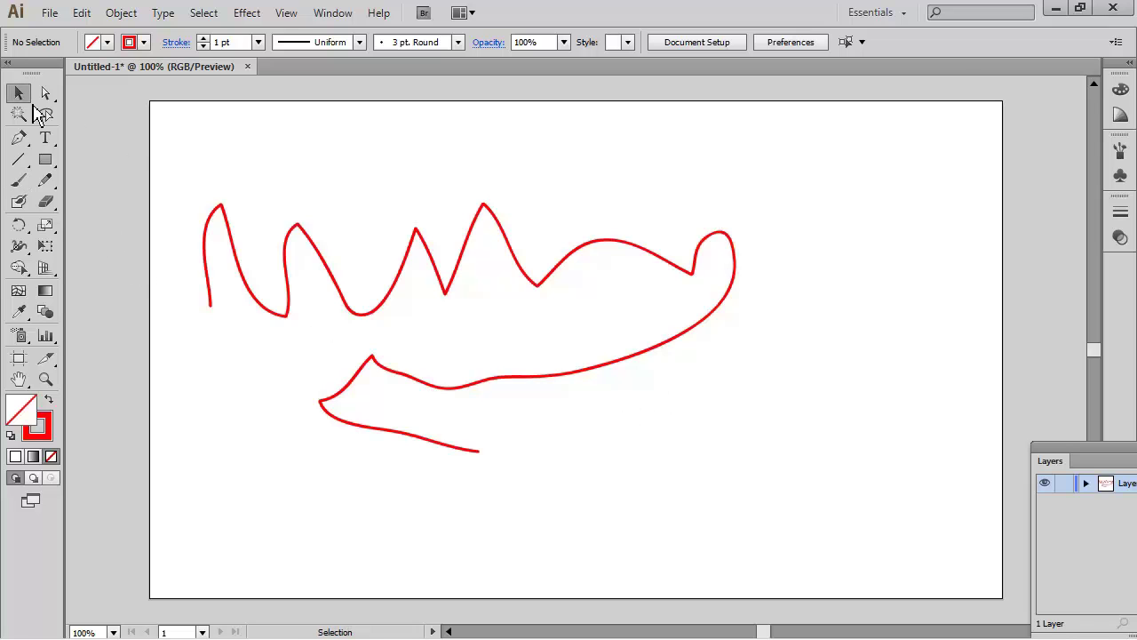
# - Switch the stroke to dark navy and paint navy strokes on the left side
pyautogui.click(143, 42)
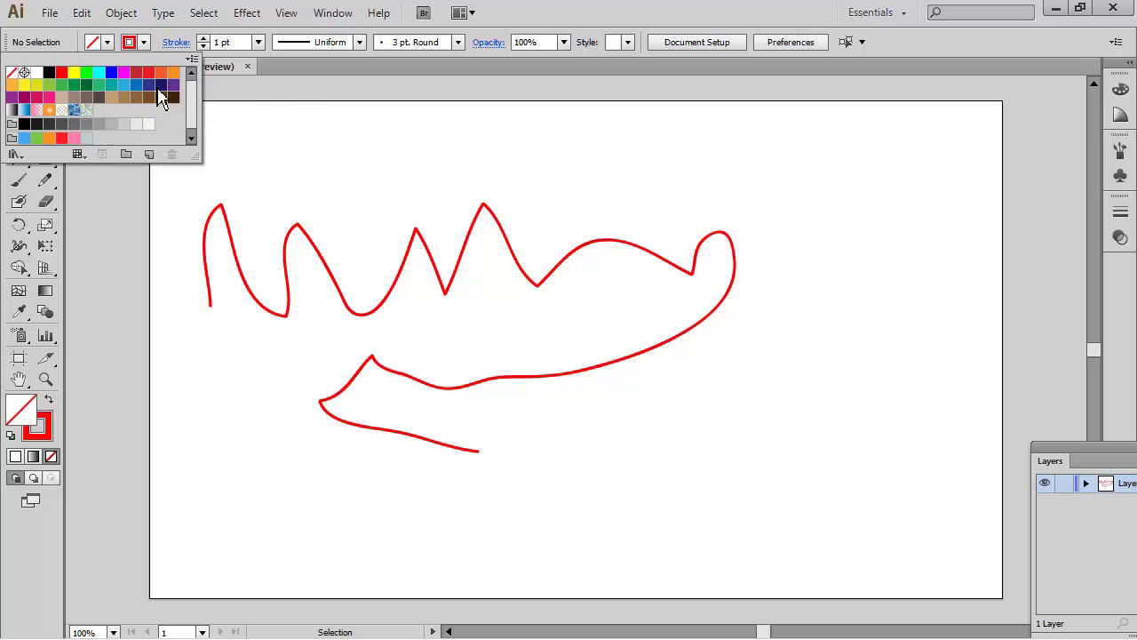
pyautogui.click(160, 85)
pyautogui.moveTo(224, 377)
pyautogui.mouseDown()
pyautogui.moveTo(236, 339)
pyautogui.moveTo(261, 379)
pyautogui.moveTo(293, 332)
pyautogui.moveTo(272, 404)
pyautogui.moveTo(364, 493)
pyautogui.moveTo(525, 510)
pyautogui.moveTo(530, 420)
pyautogui.moveTo(479, 401)
pyautogui.moveTo(493, 456)
pyautogui.mouseUp()
pyautogui.click(19, 180)
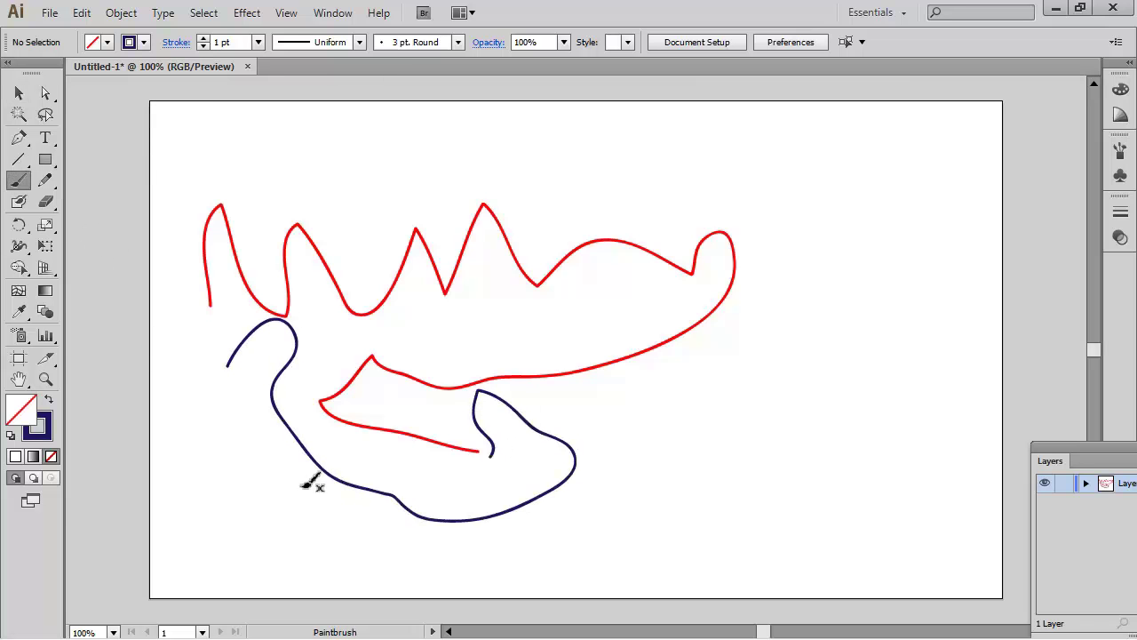
pyautogui.moveTo(217, 349)
pyautogui.mouseDown()
pyautogui.moveTo(210, 309)
pyautogui.moveTo(220, 366)
pyautogui.mouseUp()
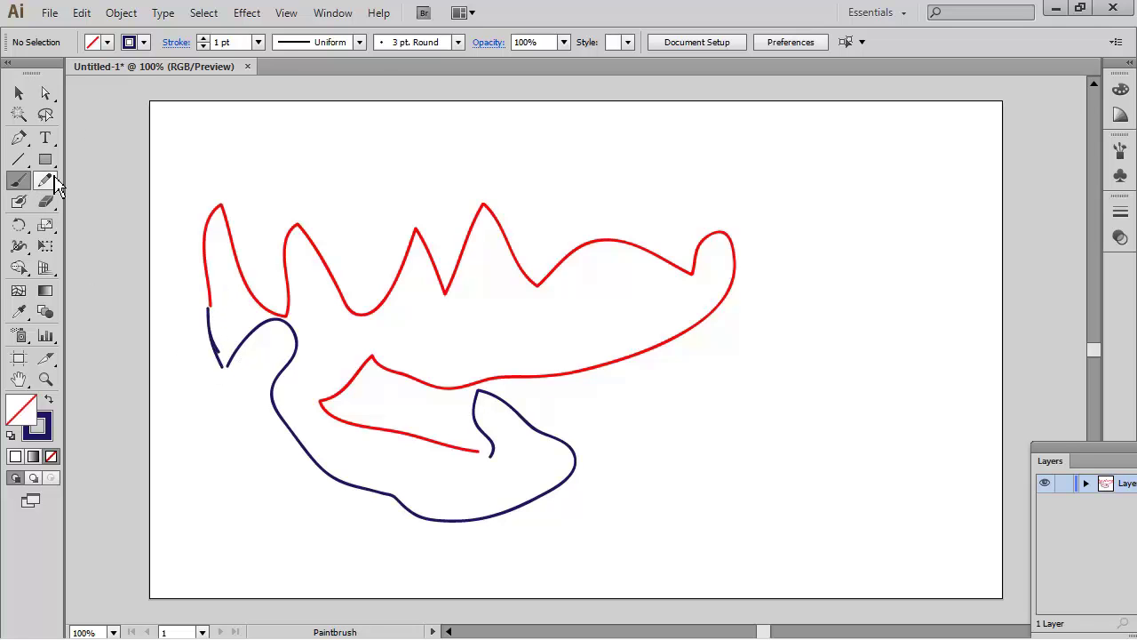
# - Set the stroke to RGB Yellow and paint a horizontal yellow stroke across the middle
pyautogui.click(144, 43)
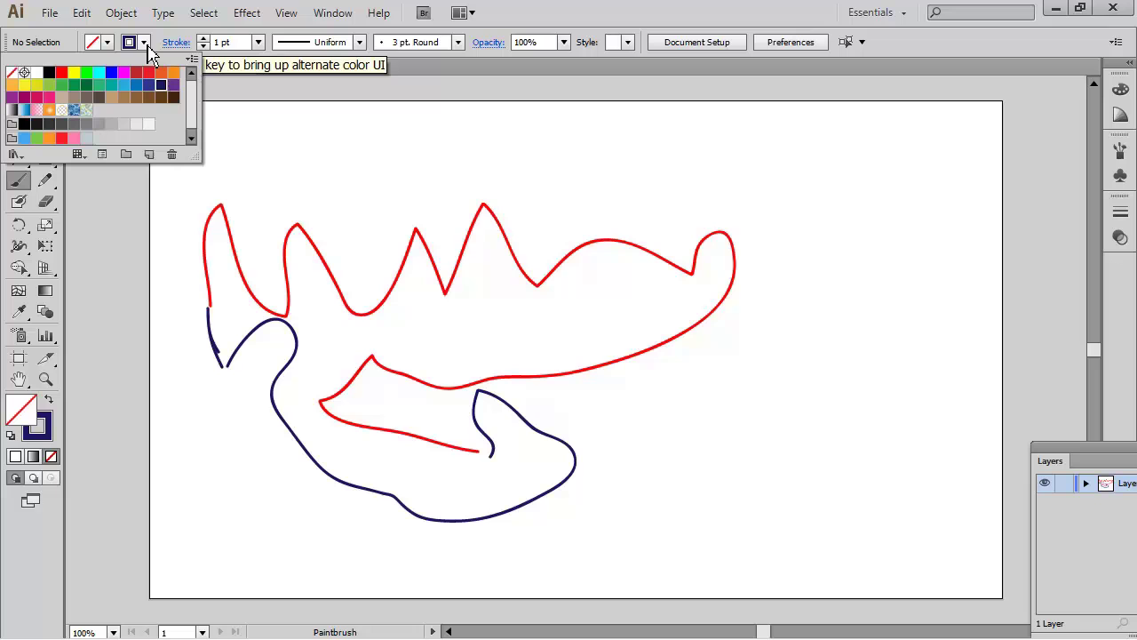
pyautogui.click(77, 74)
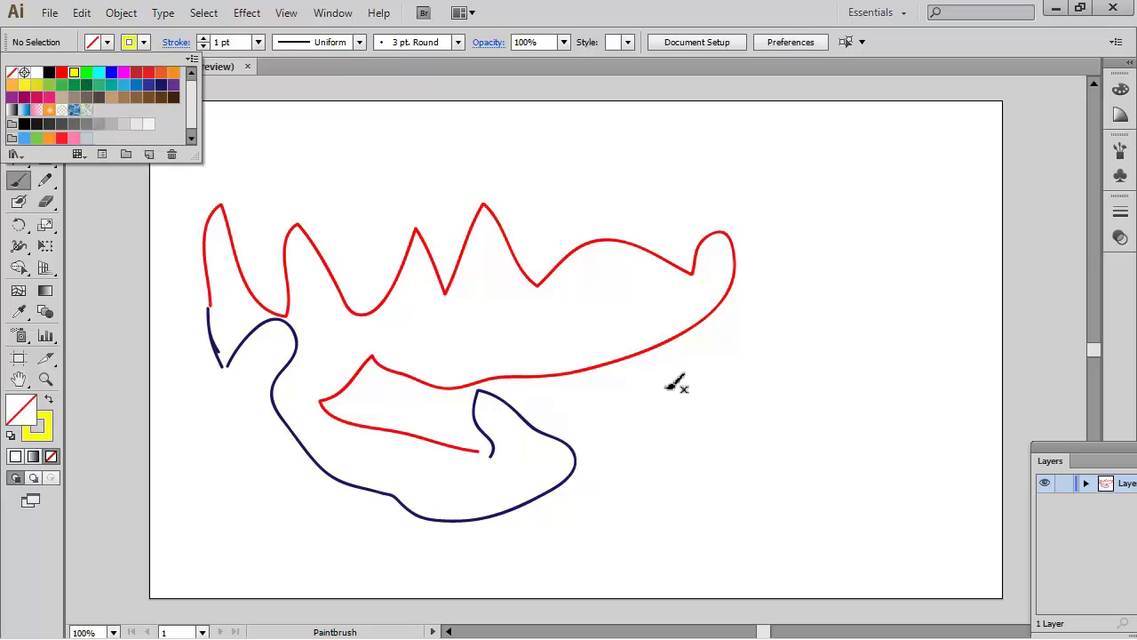
pyautogui.click(637, 317)
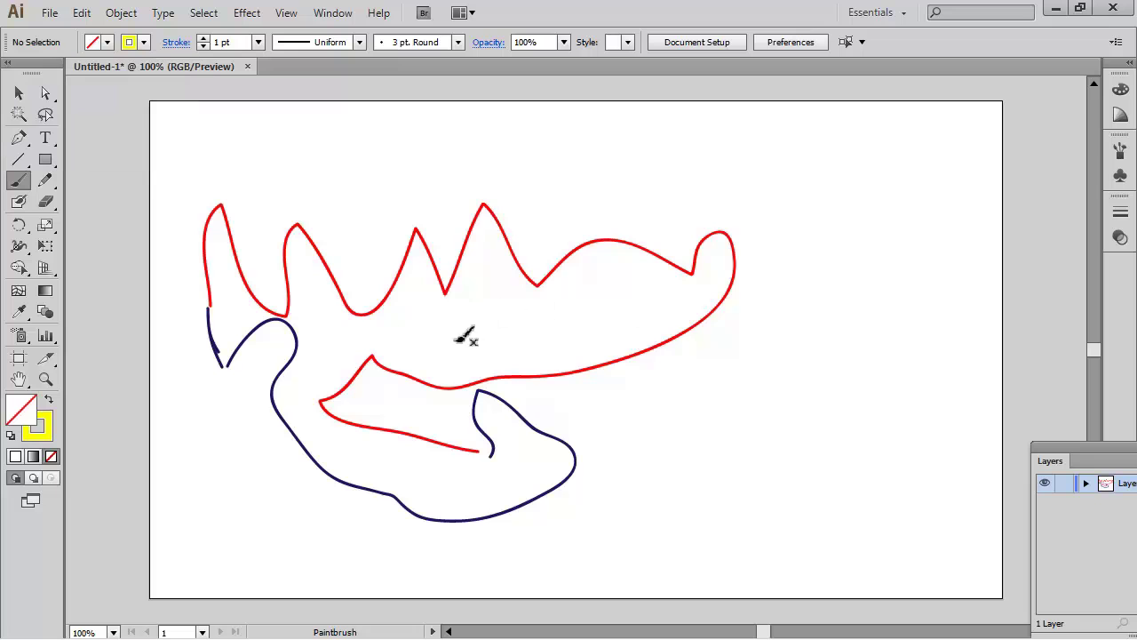
pyautogui.moveTo(355, 334)
pyautogui.mouseDown()
pyautogui.moveTo(599, 324)
pyautogui.moveTo(645, 308)
pyautogui.moveTo(710, 315)
pyautogui.mouseUp()
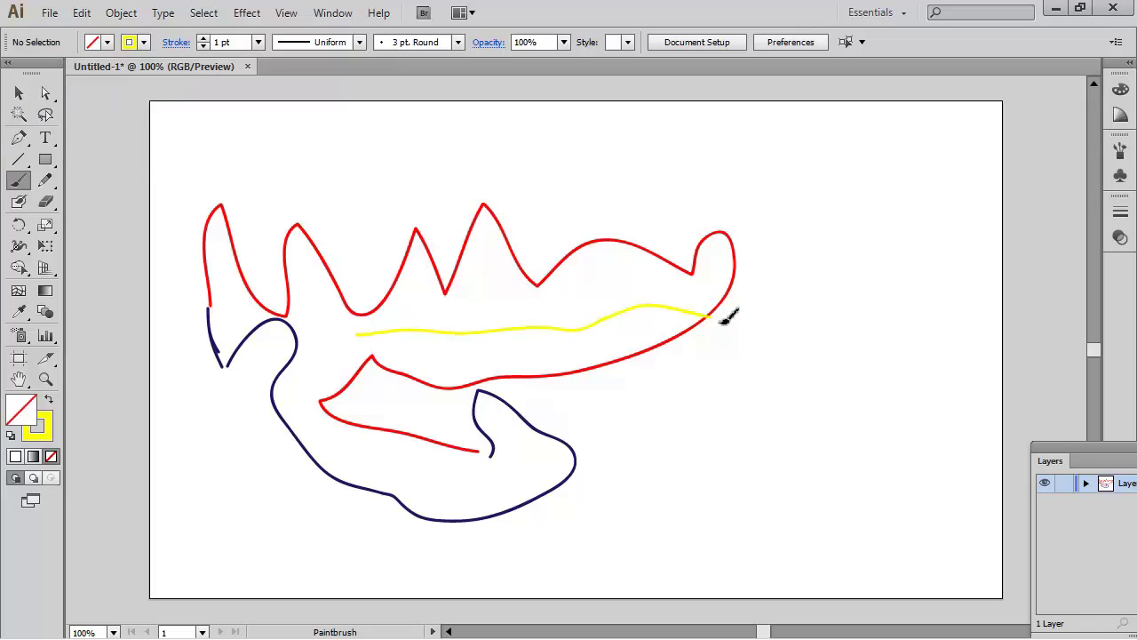
pyautogui.moveTo(295, 330); pyautogui.dragTo(352, 334)
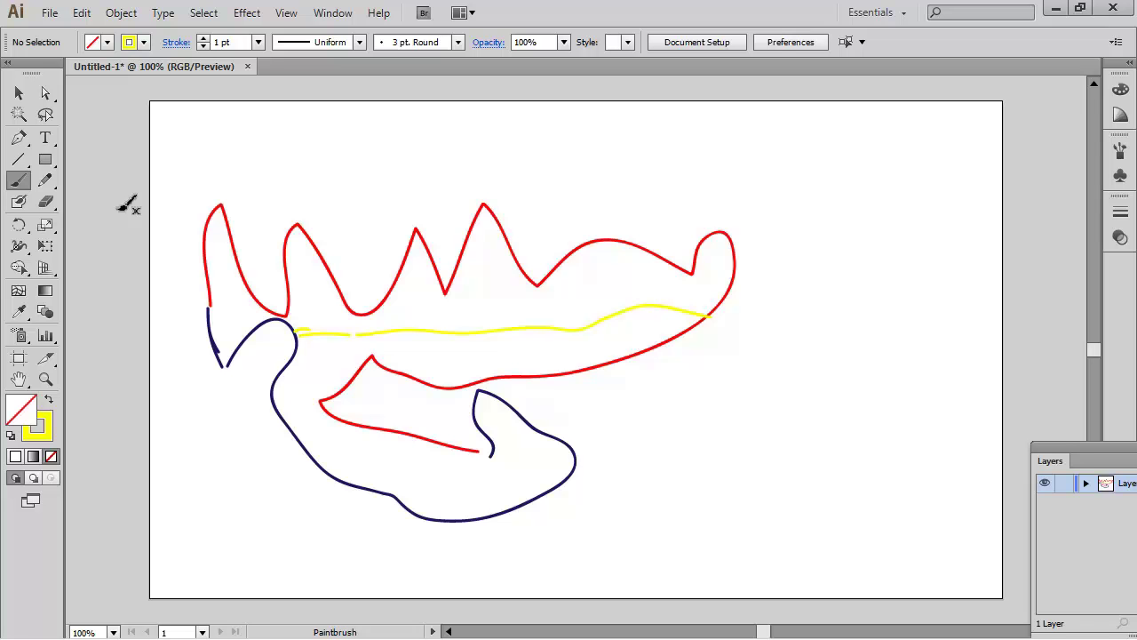
# - Set Blend Options spacing to Specified Steps with a value of 20
pyautogui.click(123, 14)
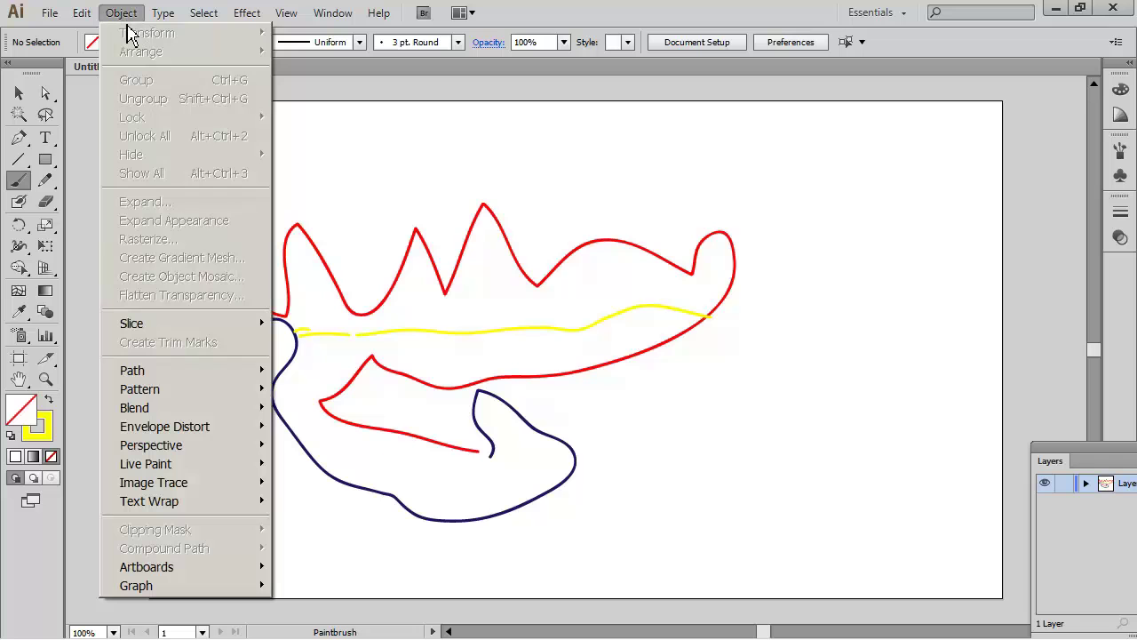
pyautogui.moveTo(216, 398)
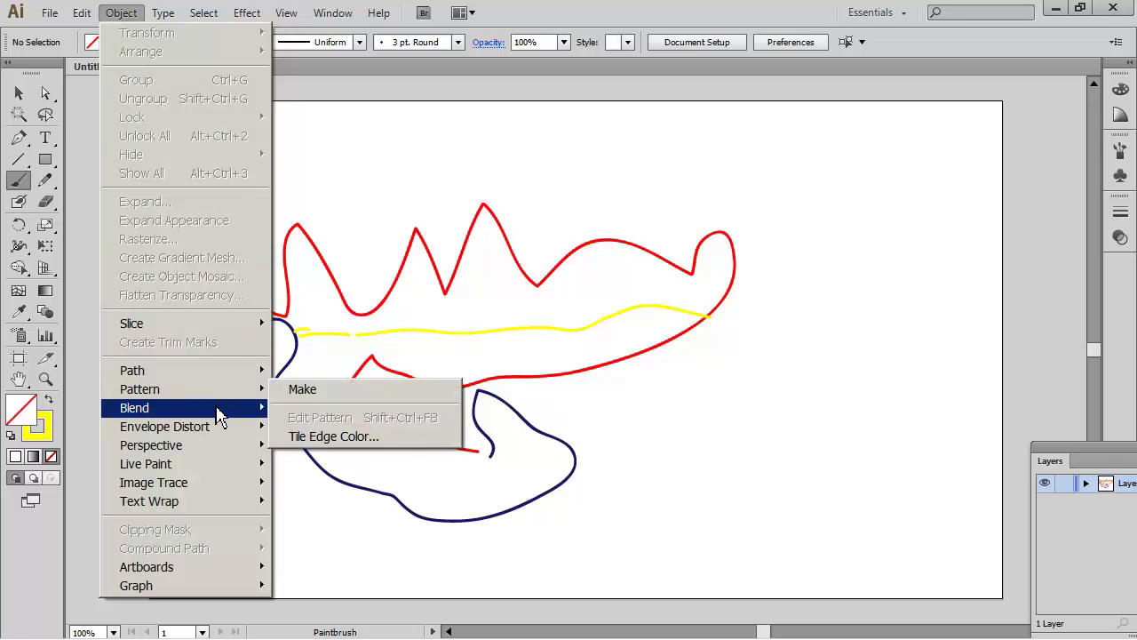
pyautogui.click(321, 455)
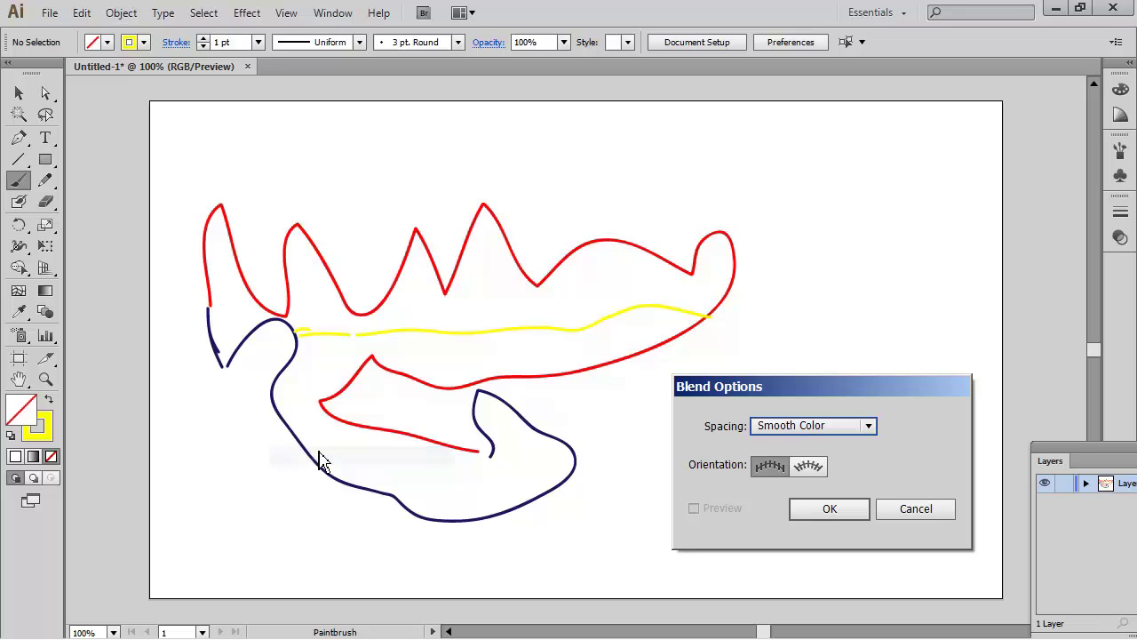
pyautogui.moveTo(722, 392); pyautogui.dragTo(563, 323)
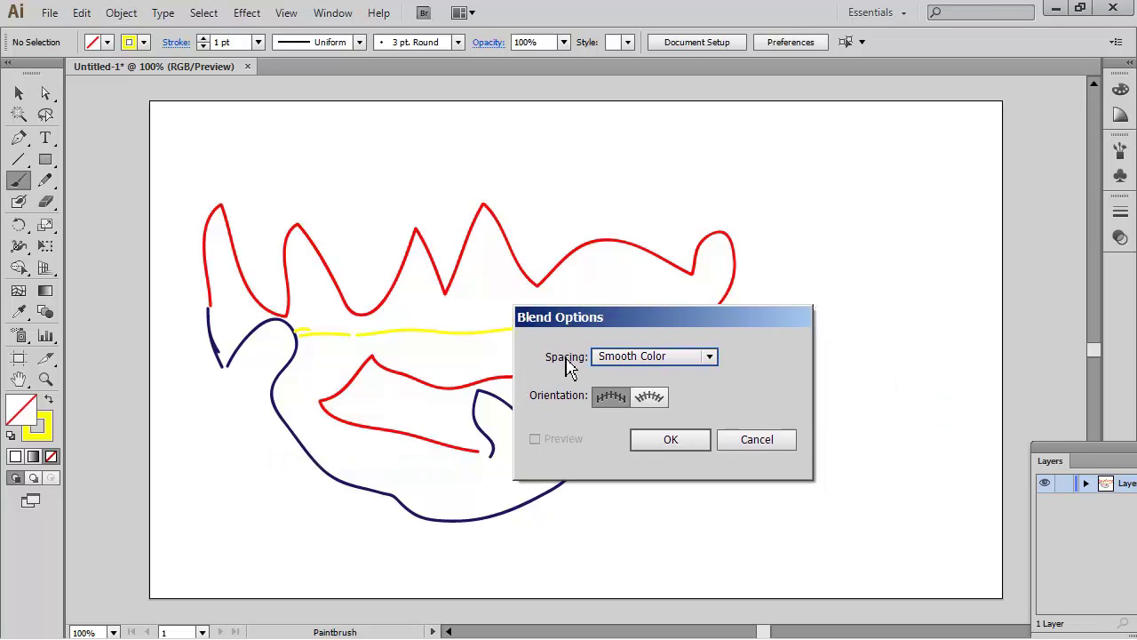
pyautogui.click(711, 360)
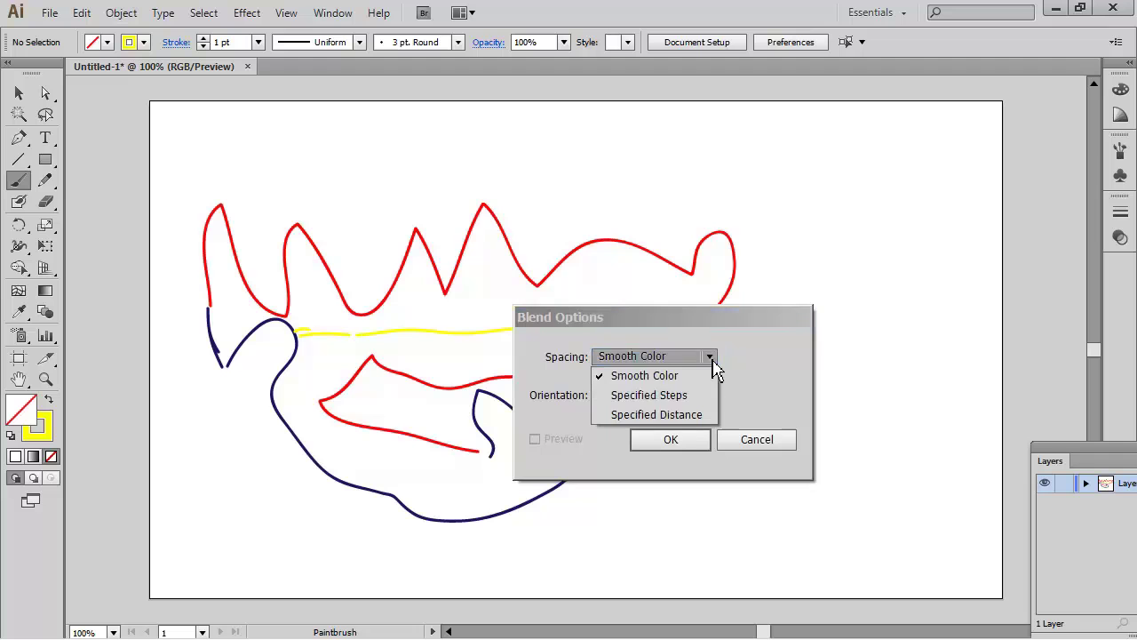
pyautogui.click(680, 396)
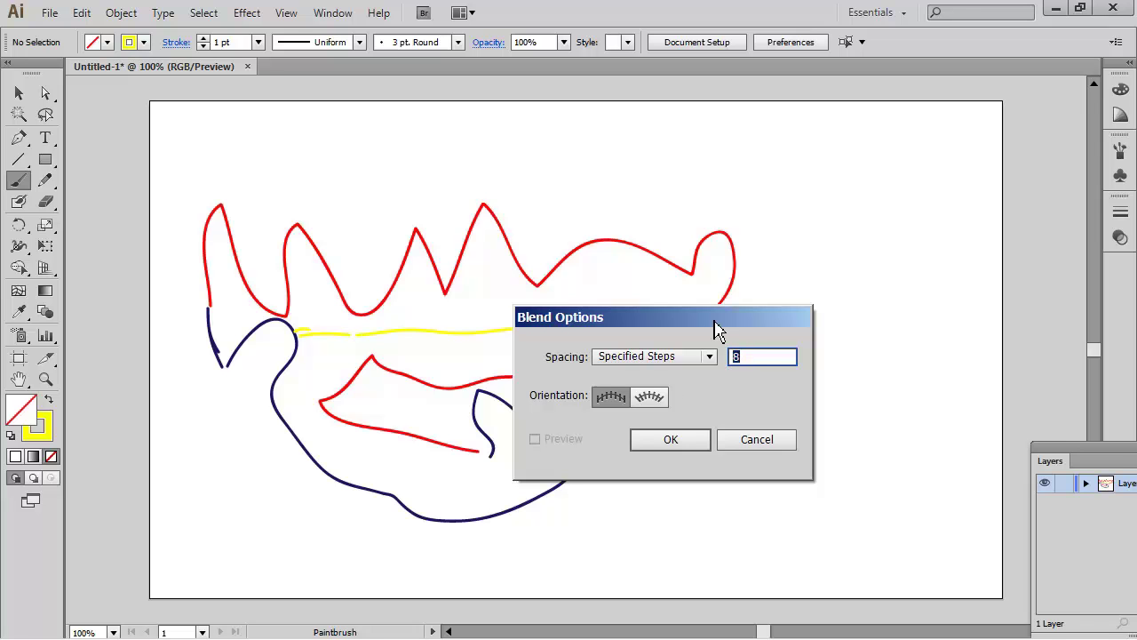
pyautogui.write('20')
pyautogui.click(688, 435)
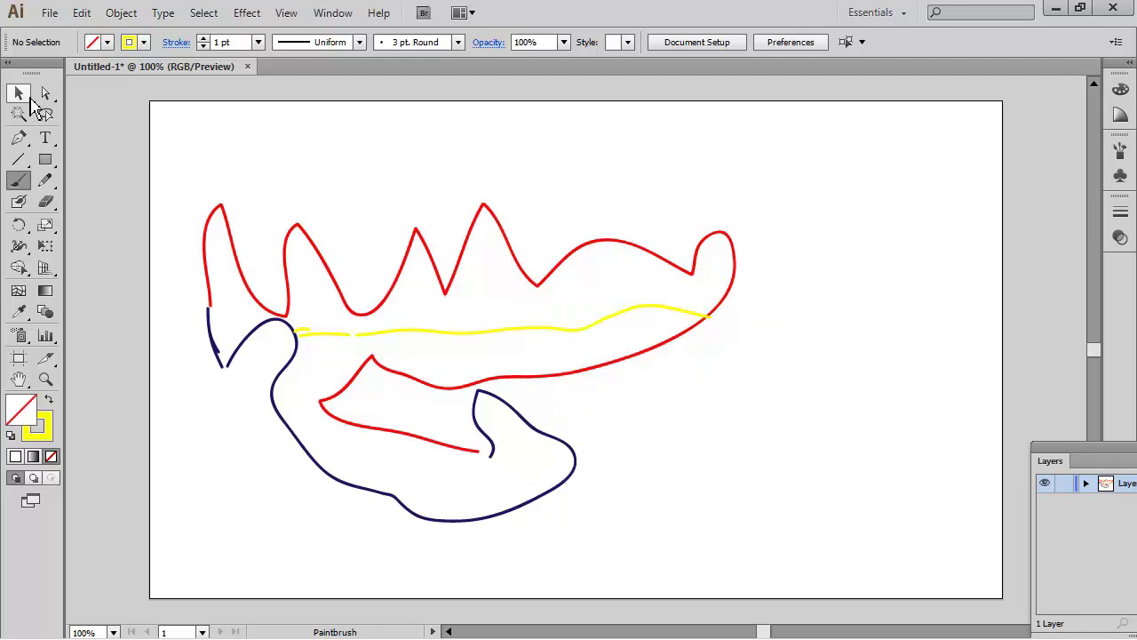
# - Marquee-select all the red, navy and yellow strokes together with the Selection tool
pyautogui.click(18, 92)
pyautogui.moveTo(185, 147)
pyautogui.mouseDown()
pyautogui.moveTo(291, 522)
pyautogui.moveTo(805, 533)
pyautogui.mouseUp()
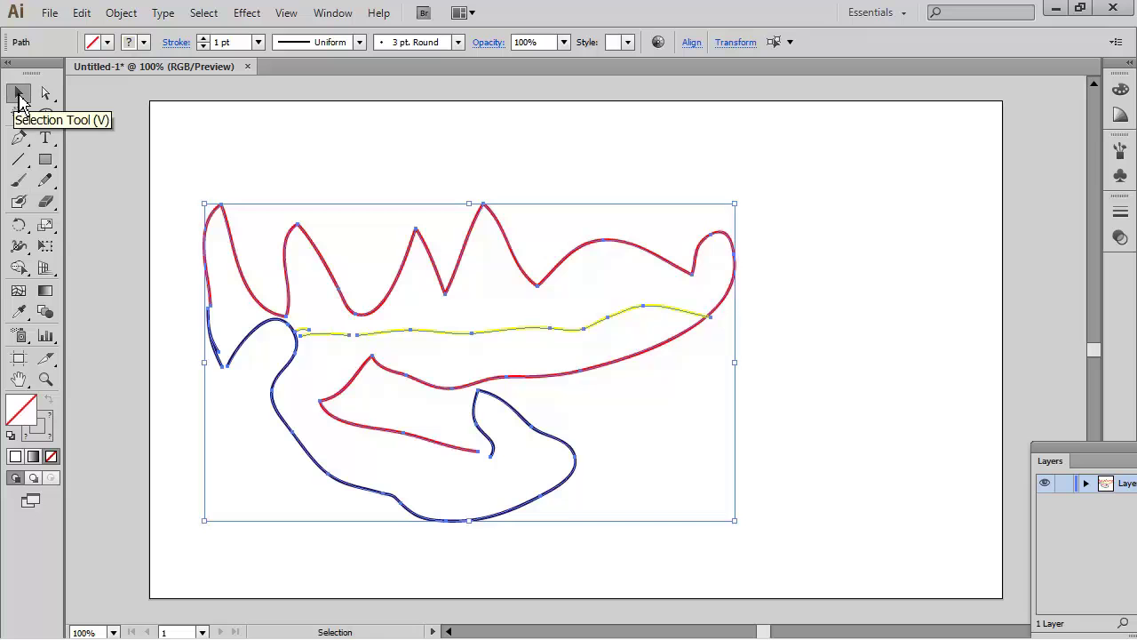
pyautogui.click(182, 168)
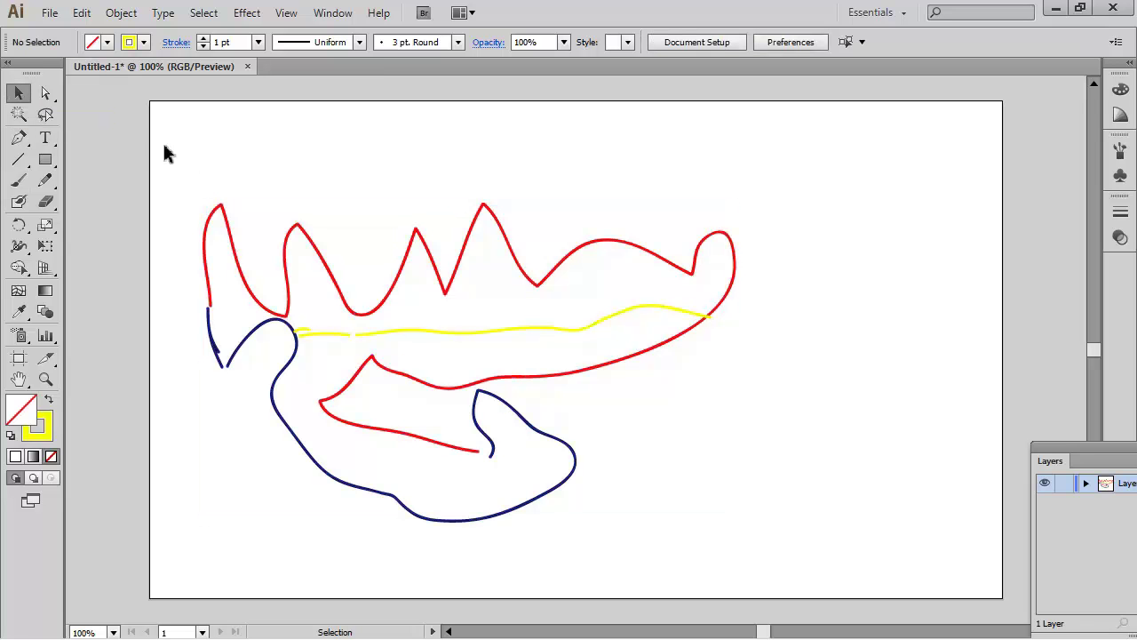
pyautogui.moveTo(165, 145)
pyautogui.mouseDown()
pyautogui.moveTo(355, 391)
pyautogui.moveTo(570, 540)
pyautogui.moveTo(598, 555)
pyautogui.moveTo(788, 566)
pyautogui.mouseUp()
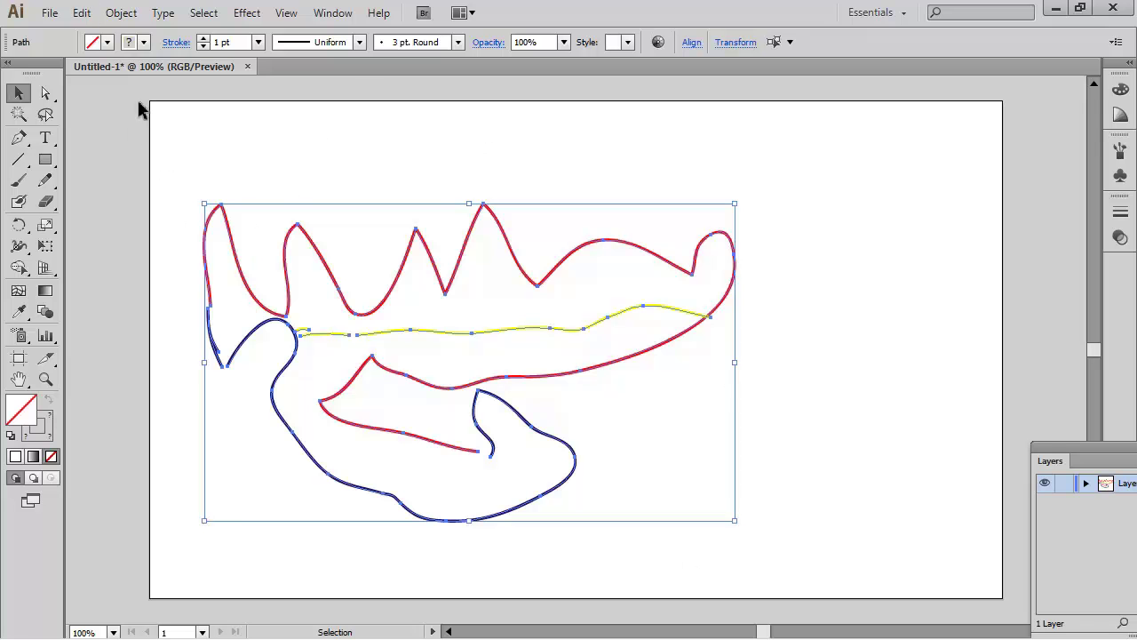
pyautogui.click(117, 14)
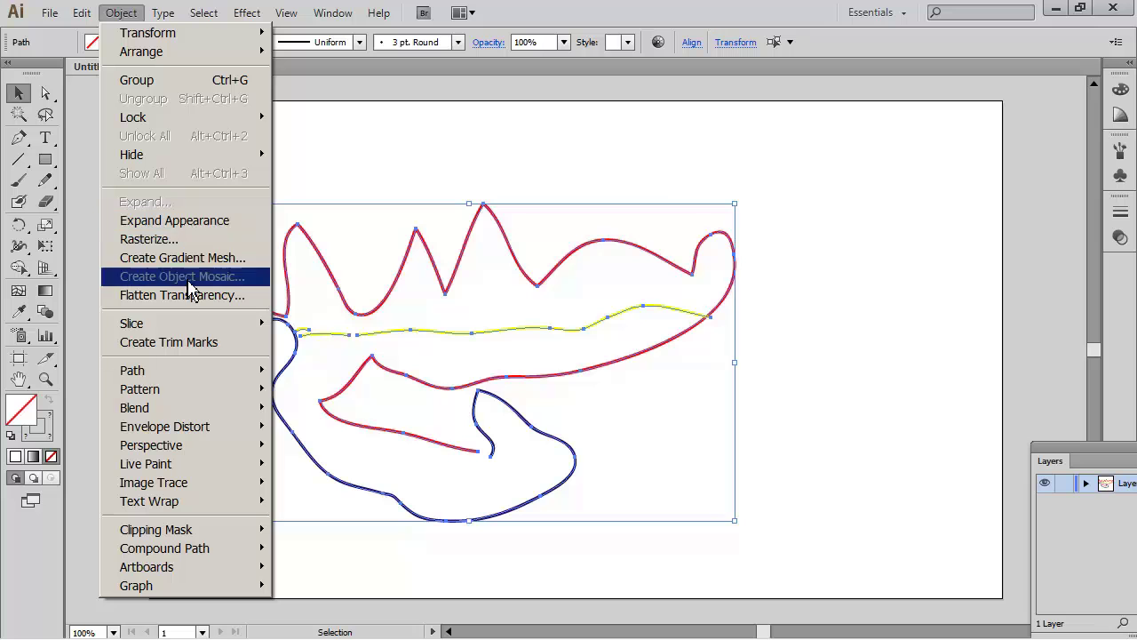
# - Blend the selected strokes into a 20-step red-to-navy ribbon, then deselect it
pyautogui.moveTo(222, 412)
pyautogui.click(310, 415)
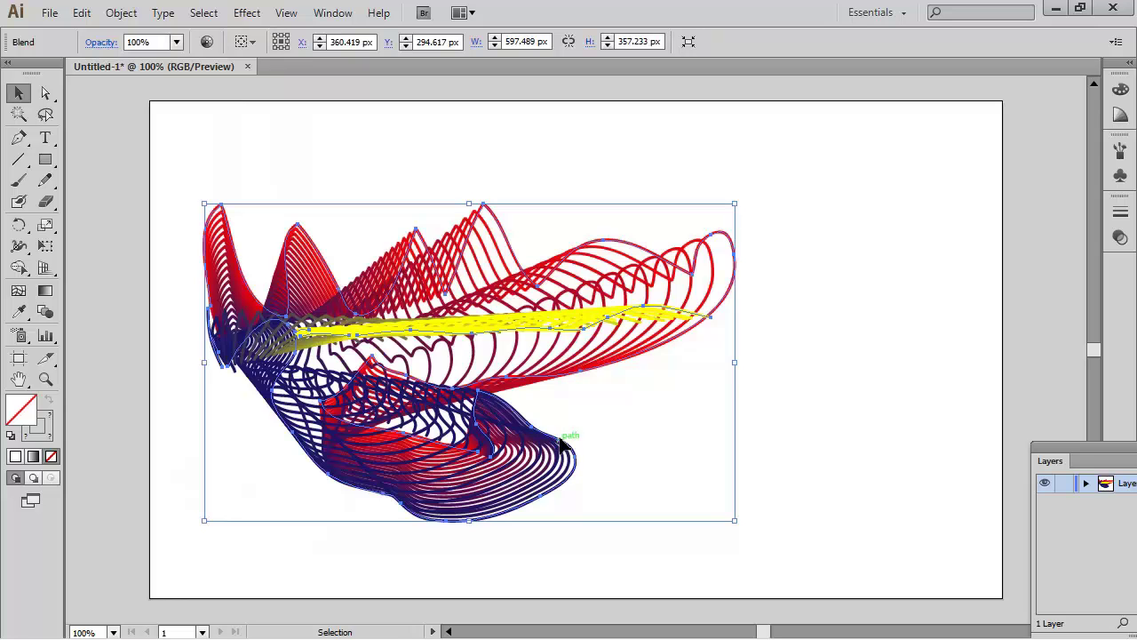
pyautogui.click(845, 281)
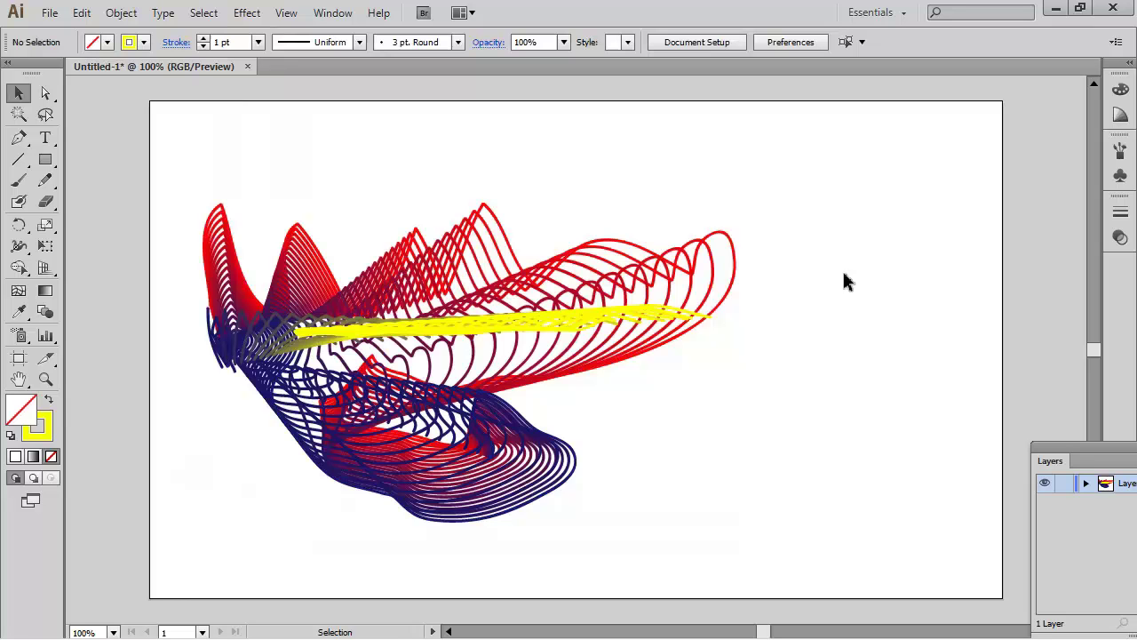
# - With the Type tool, set the character font to Blackoak Std at 150 pt
pyautogui.click(46, 140)
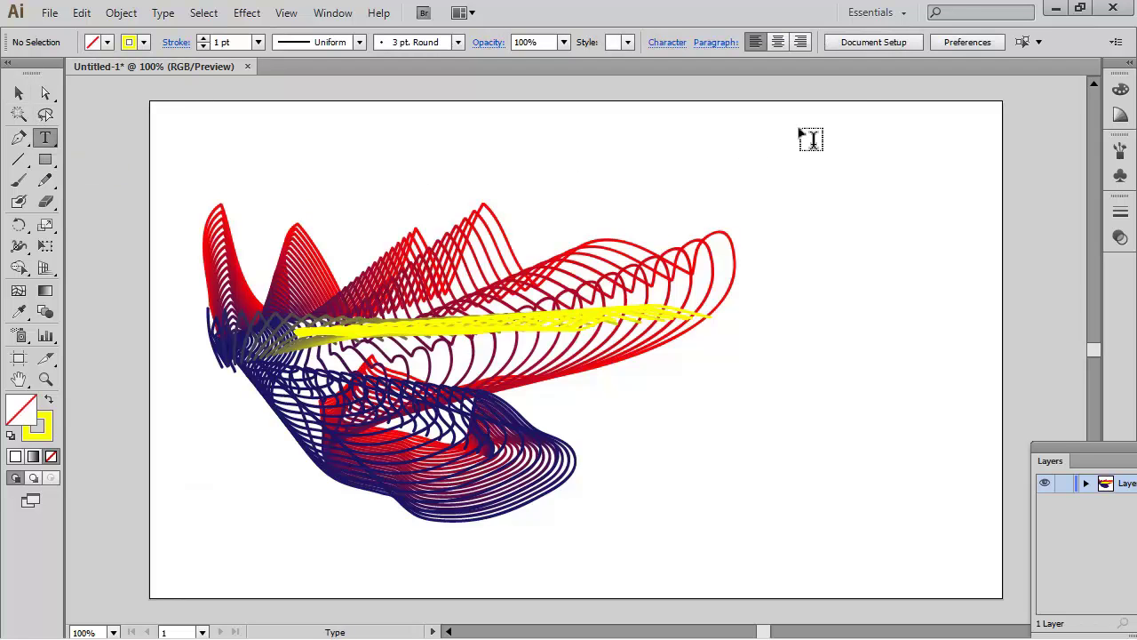
pyautogui.click(666, 43)
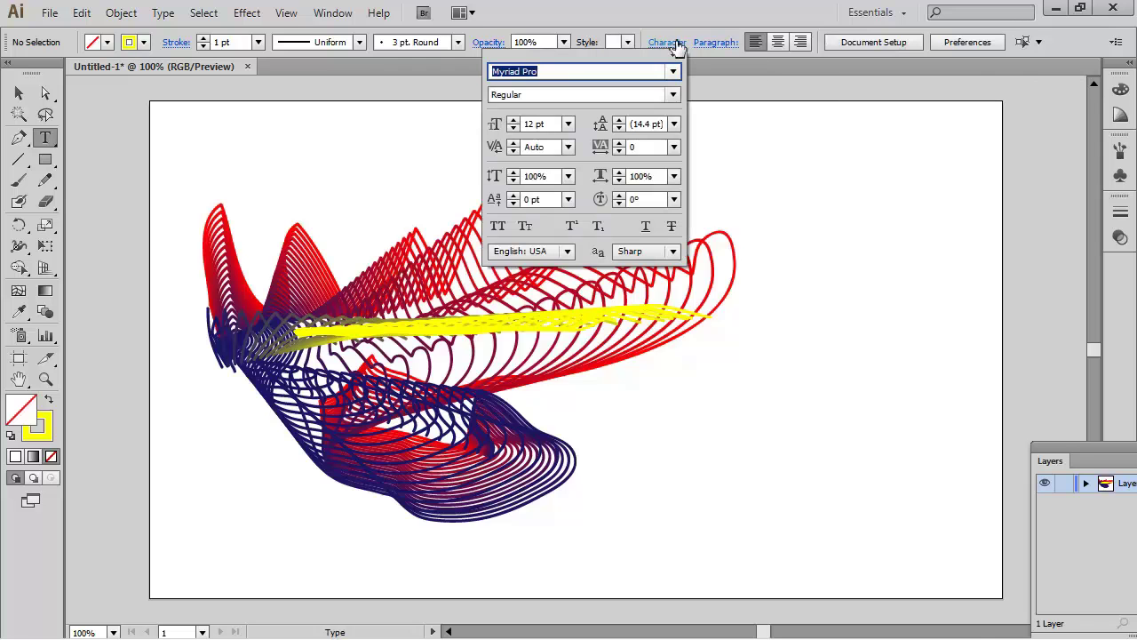
pyautogui.click(675, 72)
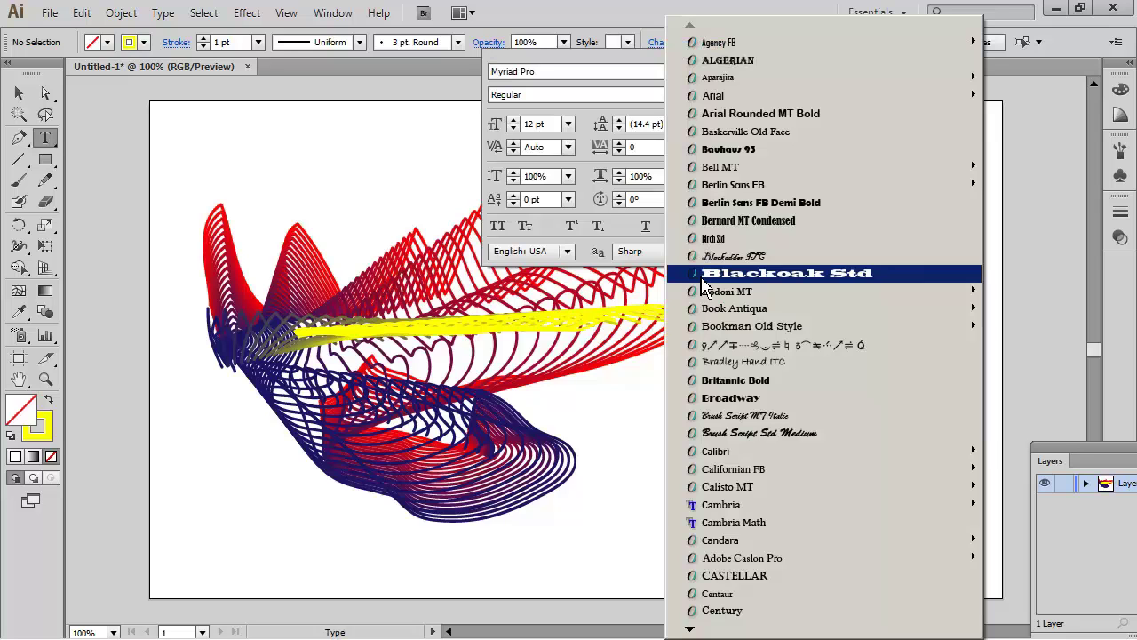
pyautogui.click(702, 279)
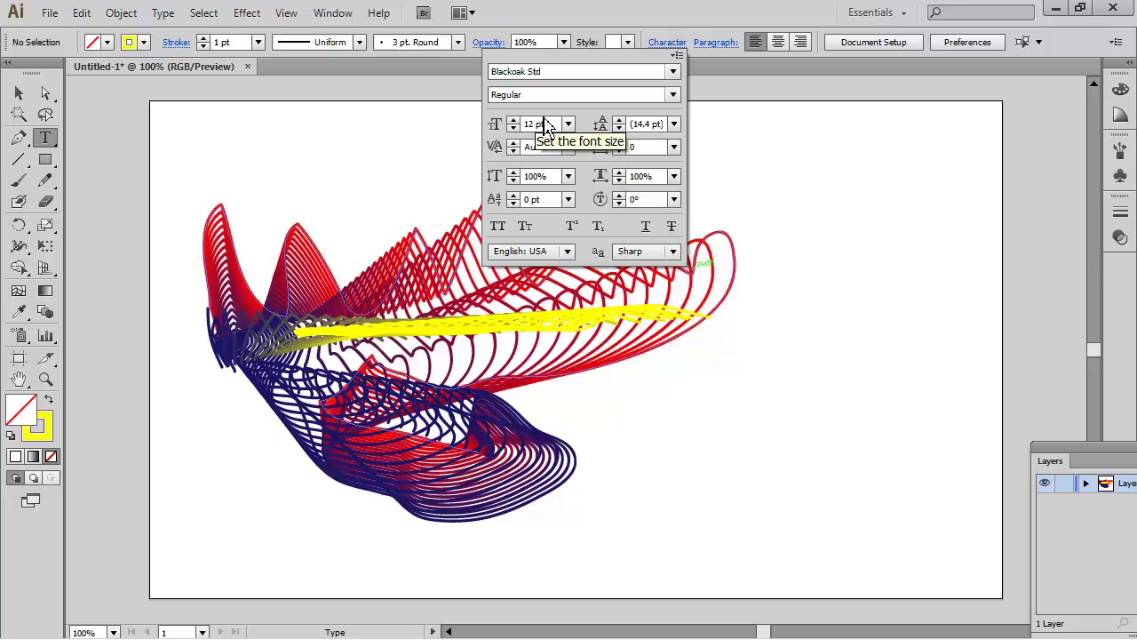
pyautogui.doubleClick(530, 124)
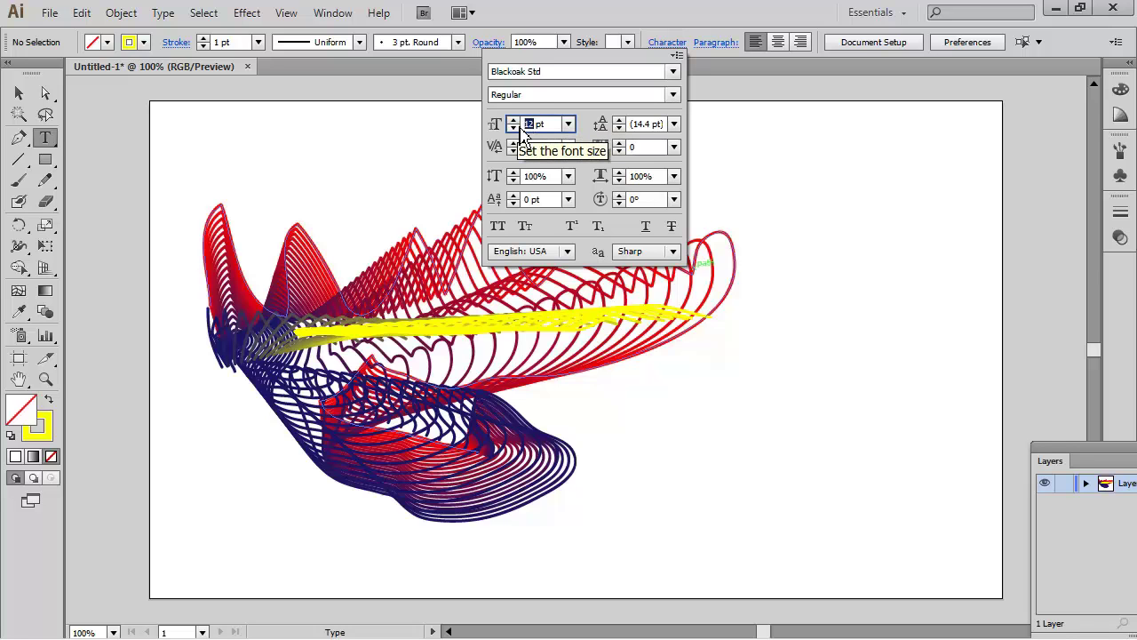
pyautogui.write('150')
# - Apply the 150 pt size and place a text point on the artboard's right side
pyautogui.press('Return')
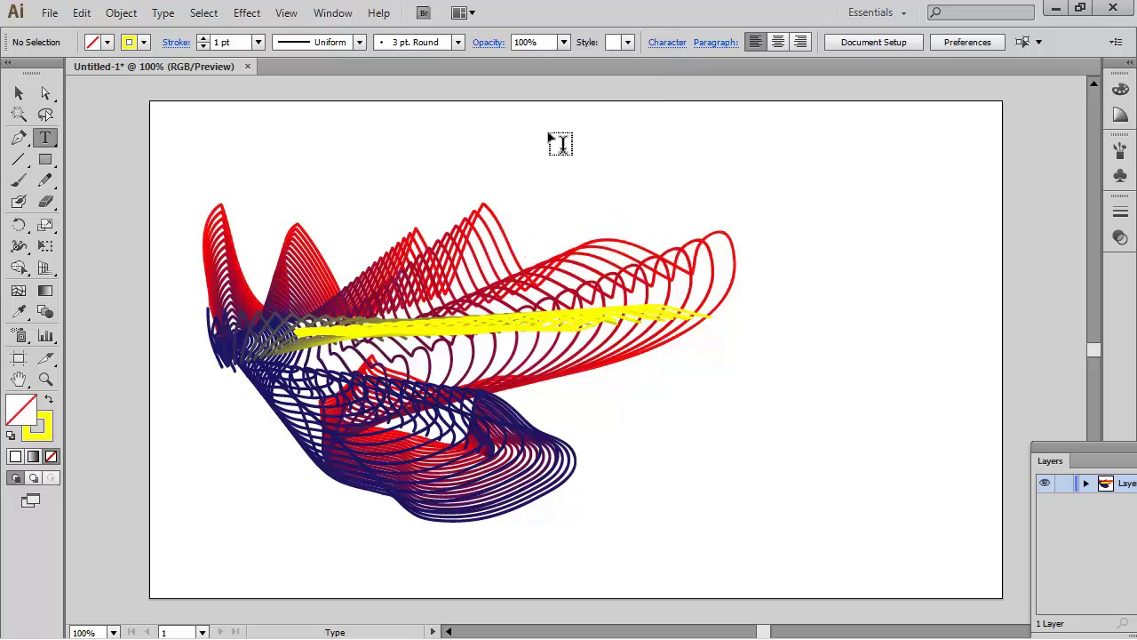
pyautogui.click(751, 436)
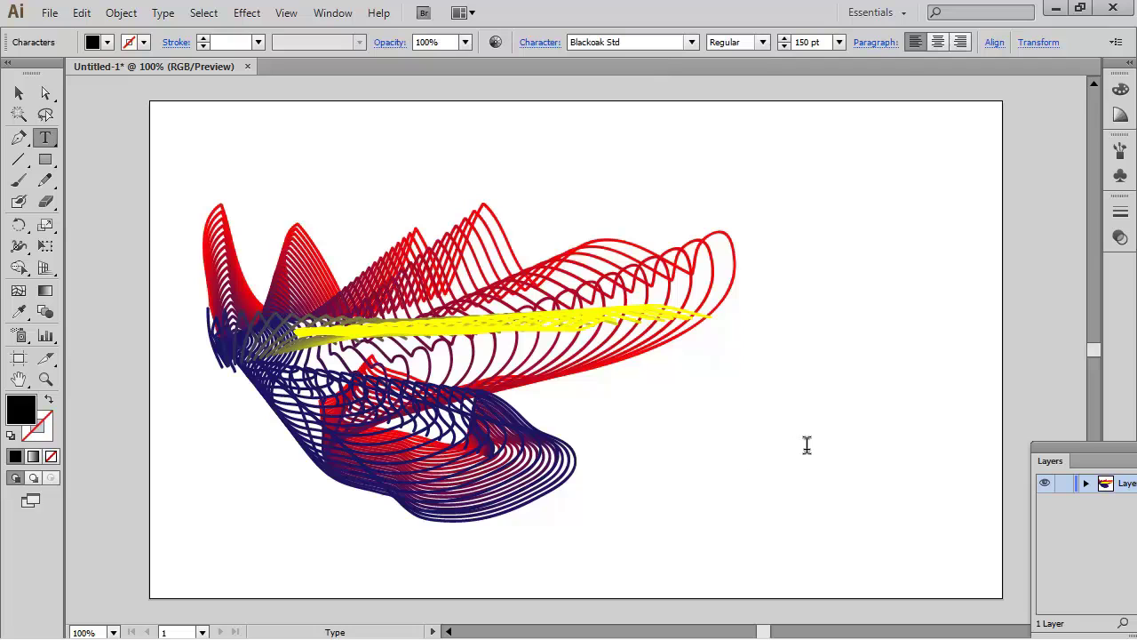
# - Type the letter R and drag it left onto the middle of the blended ribbon
pyautogui.write('R')
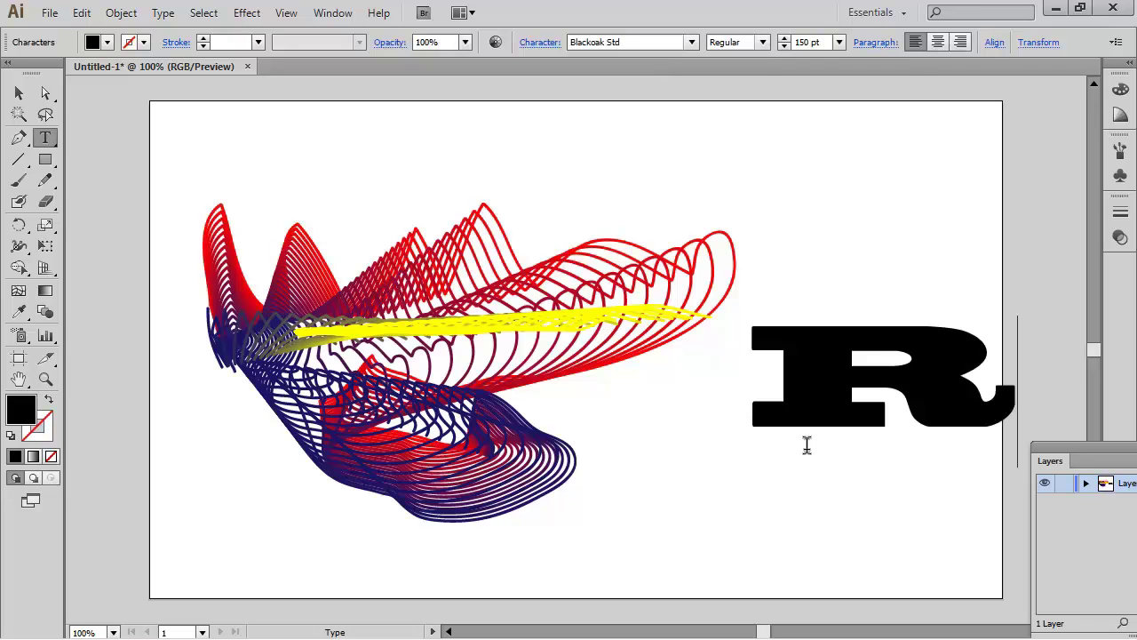
pyautogui.click(18, 92)
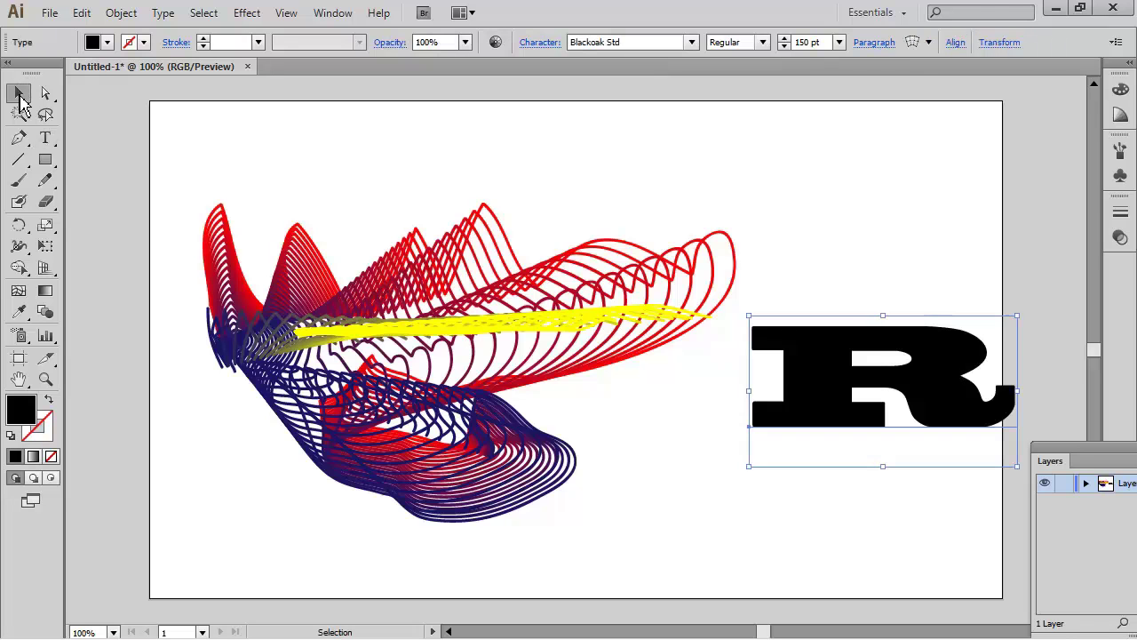
pyautogui.moveTo(831, 382); pyautogui.dragTo(340, 338)
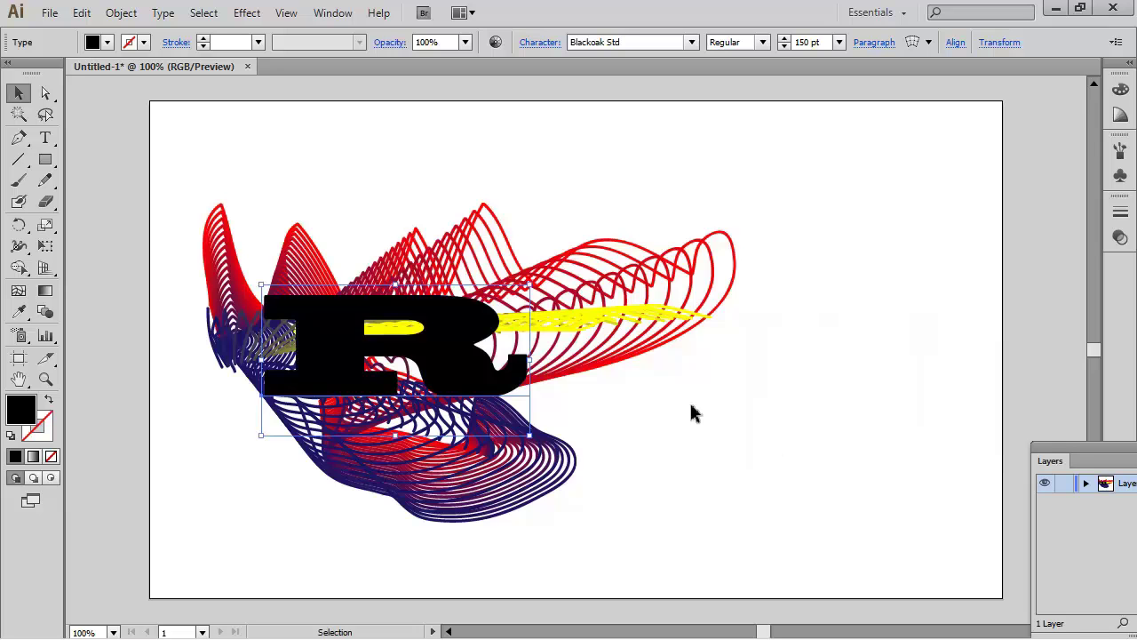
pyautogui.moveTo(449, 352)
pyautogui.mouseDown()
pyautogui.moveTo(442, 367)
pyautogui.moveTo(451, 354)
pyautogui.mouseUp()
pyautogui.click(600, 444)
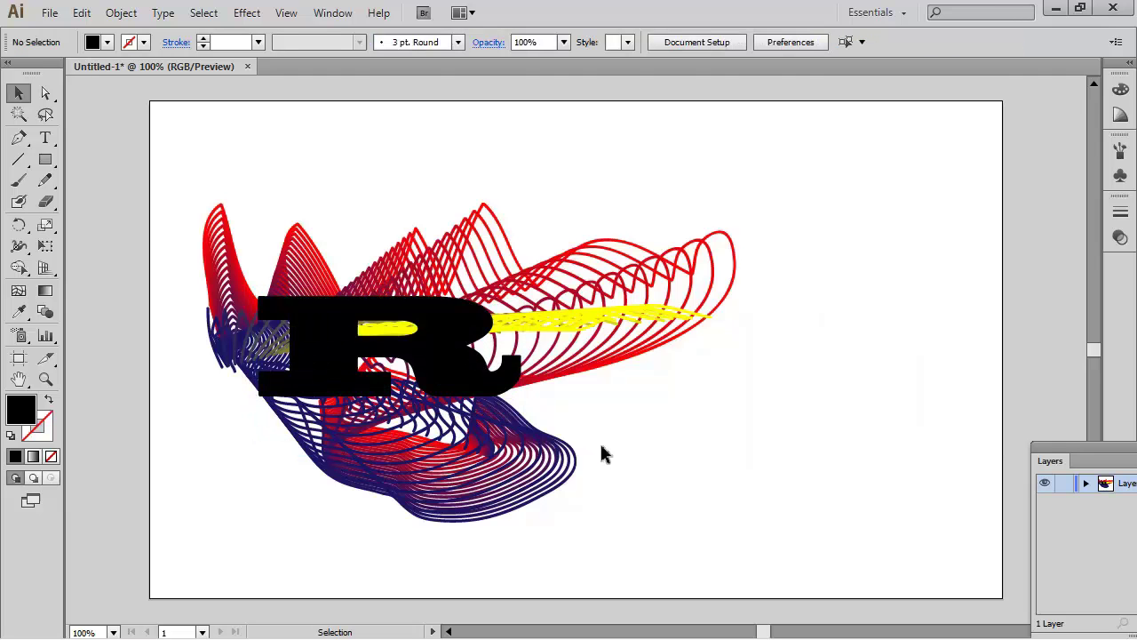
# - Select the blended red, navy and yellow strokes with the R and make a clipping mask
pyautogui.moveTo(175, 162); pyautogui.dragTo(769, 543)
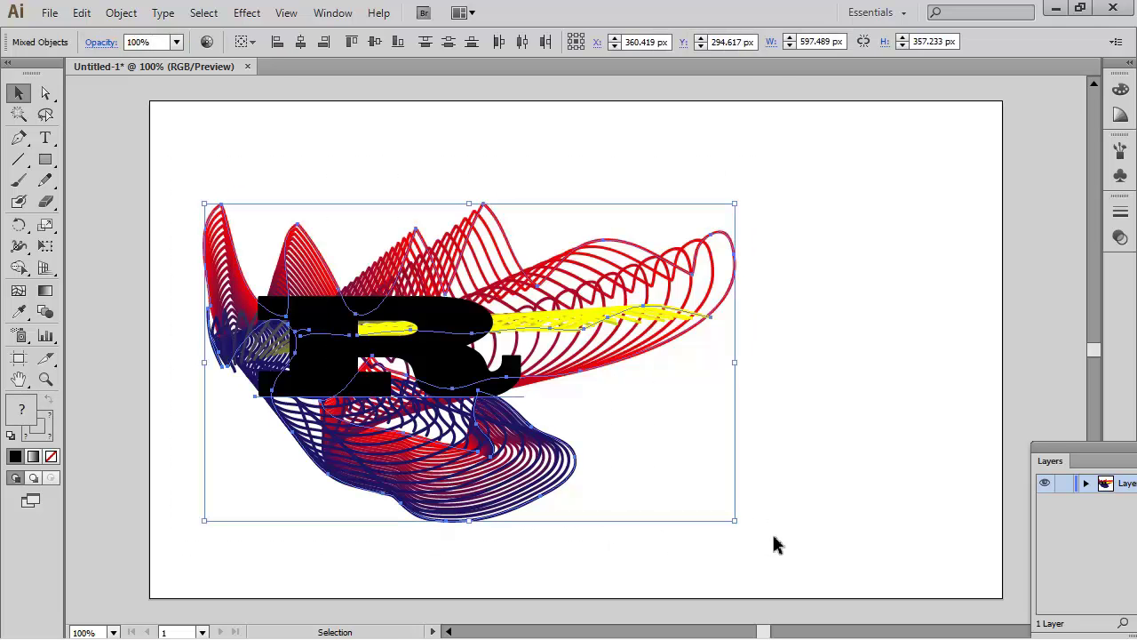
pyautogui.click(121, 14)
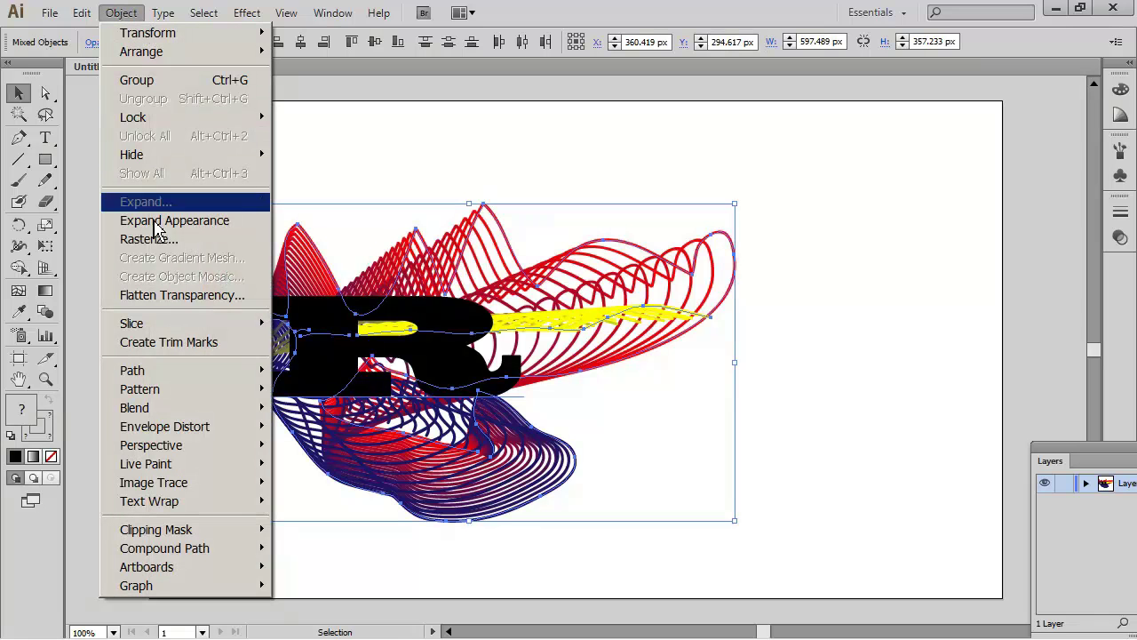
pyautogui.moveTo(184, 533)
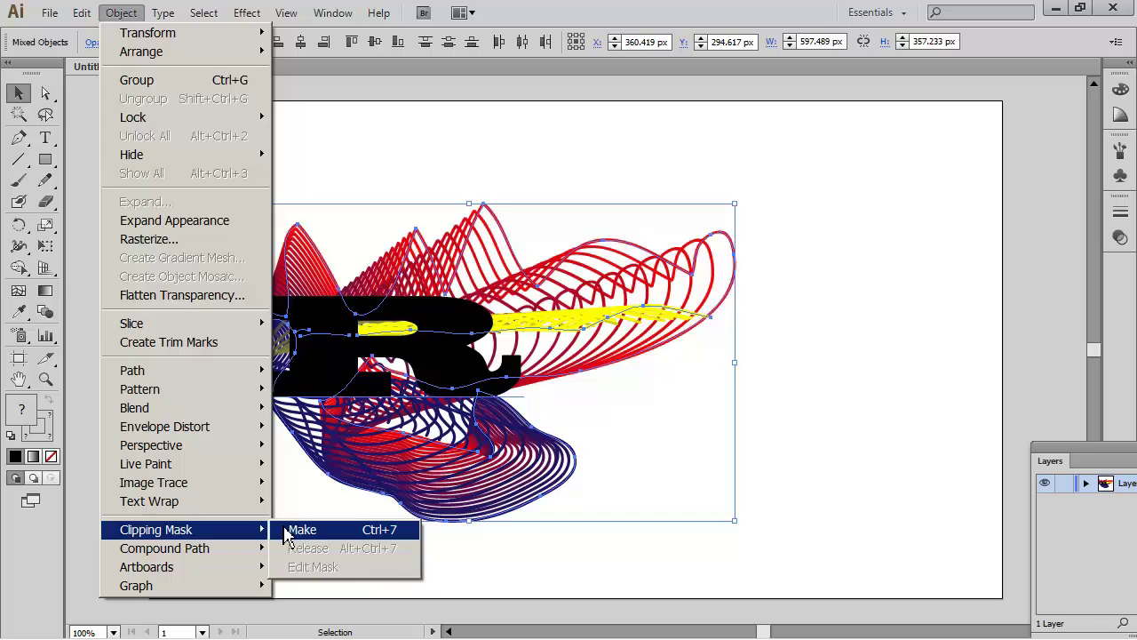
pyautogui.click(298, 529)
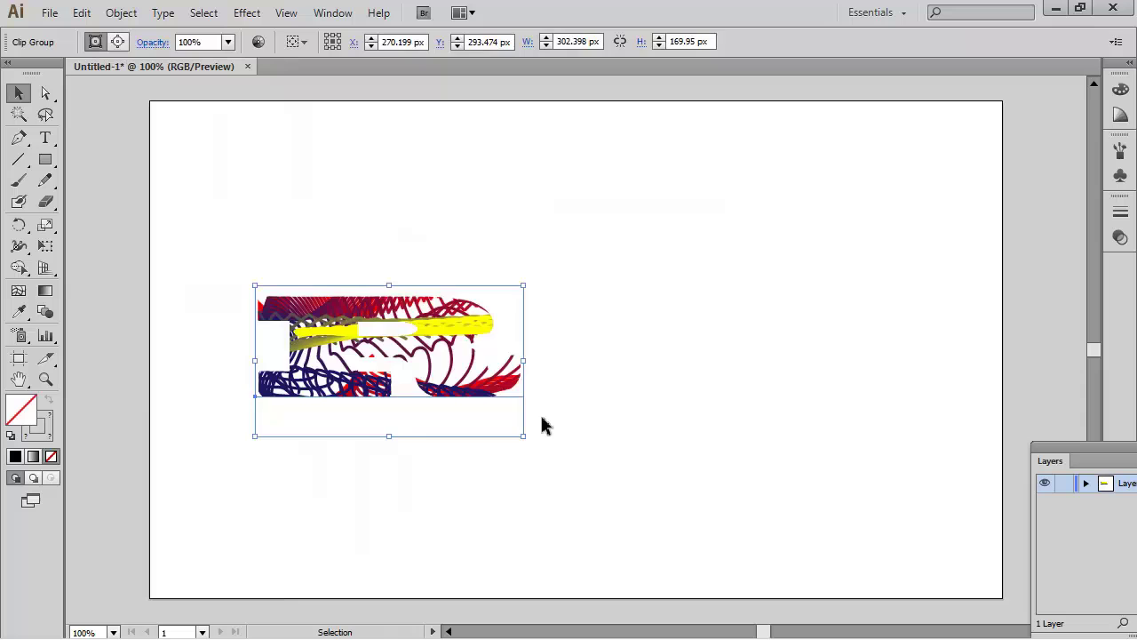
pyautogui.click(551, 412)
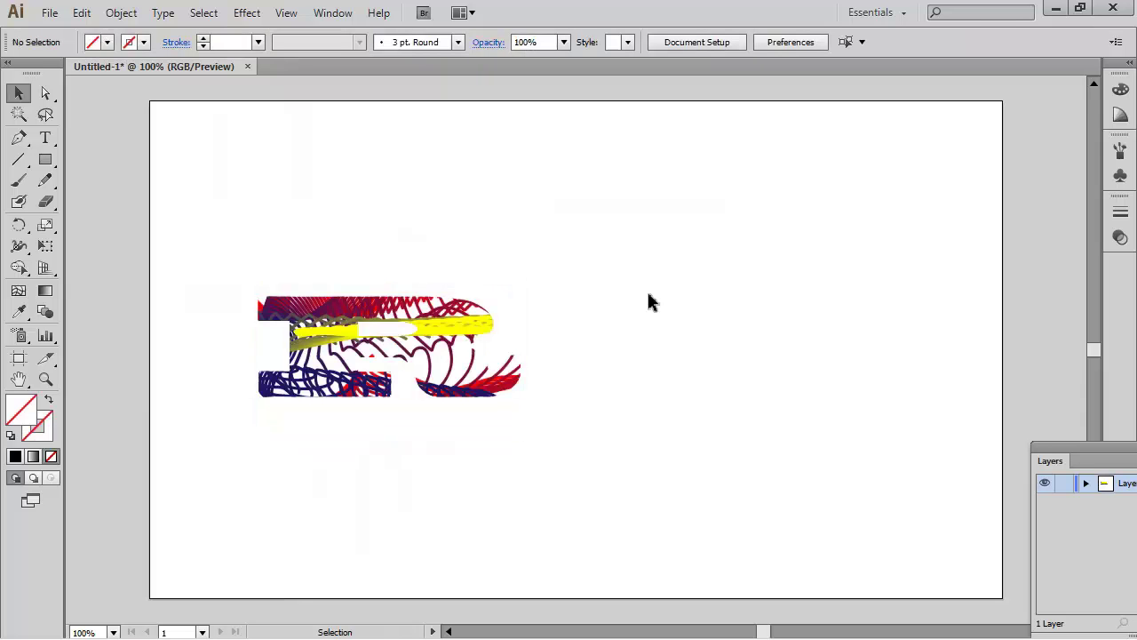